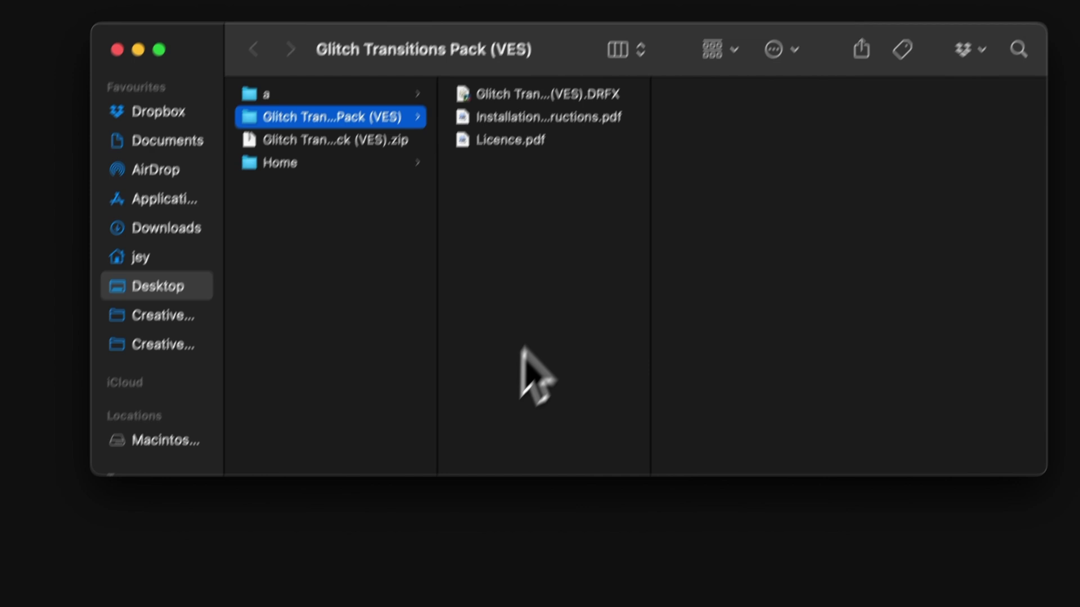
Check the pack's files, then open the Glitch Transitions (VES).DRFX bundle to install it in Resolve
click(513, 140)
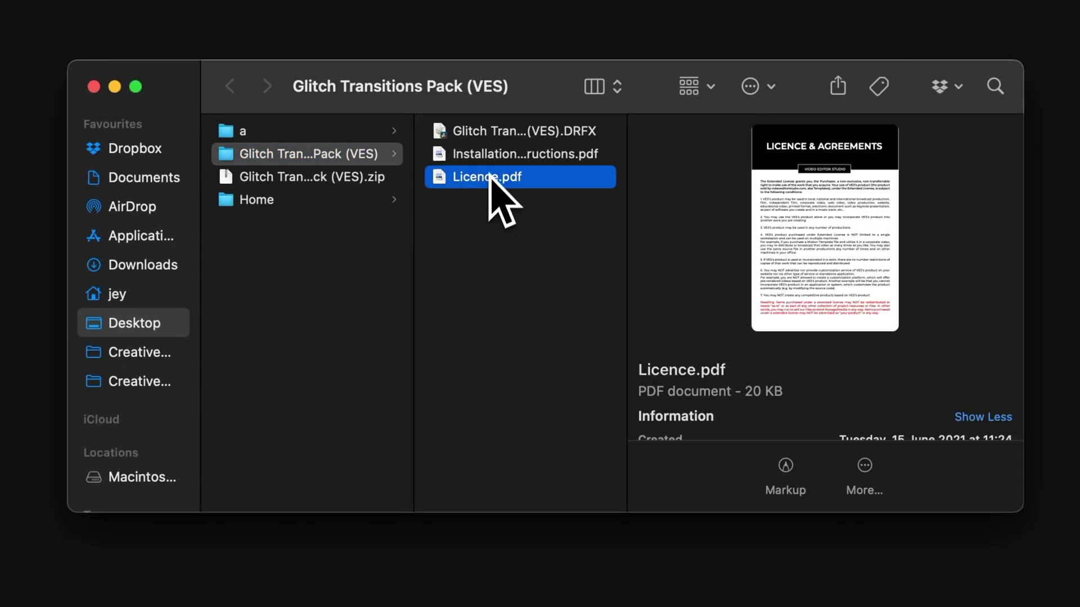
click(490, 155)
click(500, 135)
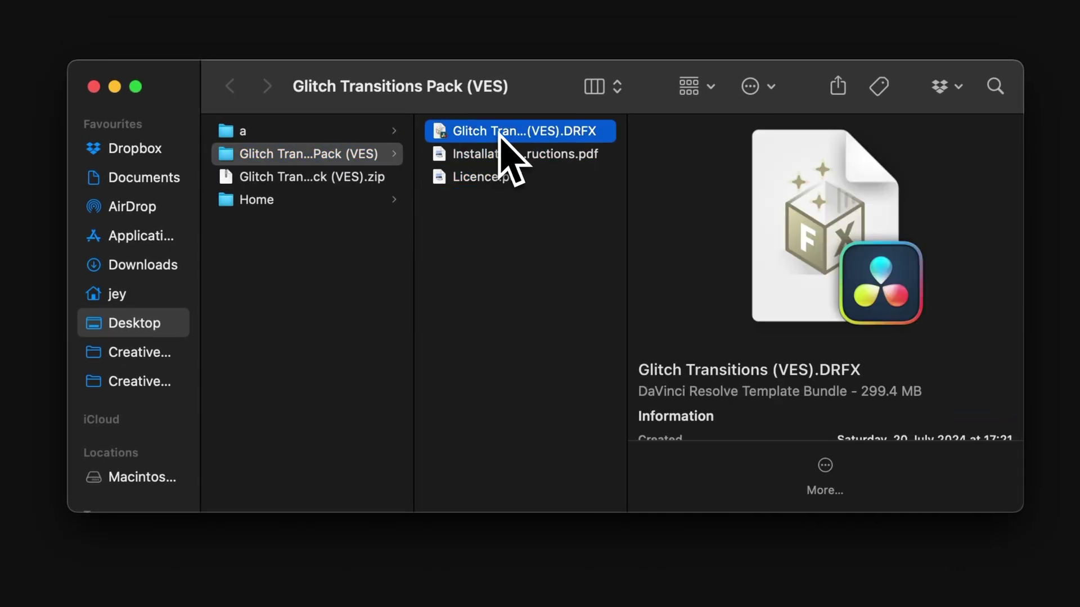
double_click(499, 135)
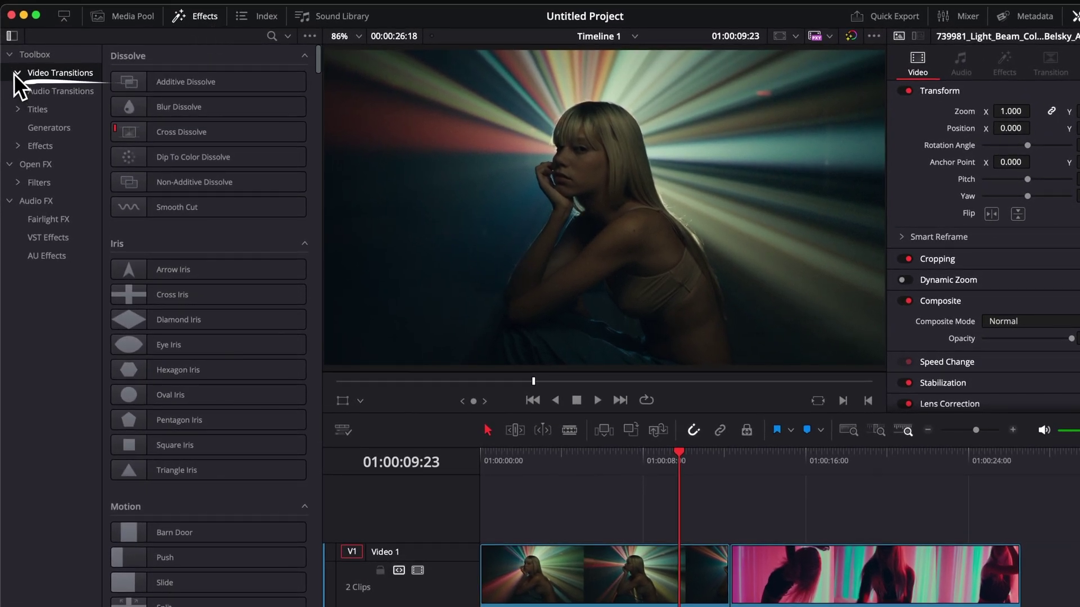
Expand Video Transitions and show the Glitch Transitions folder listing Glitch 01 to Glitch 20
click(17, 74)
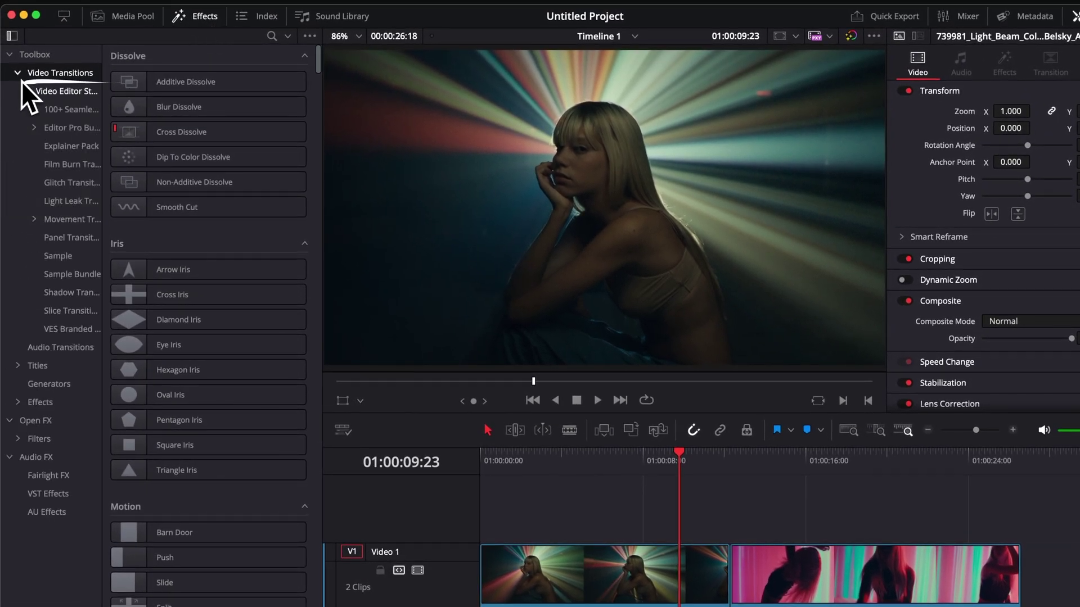
click(68, 183)
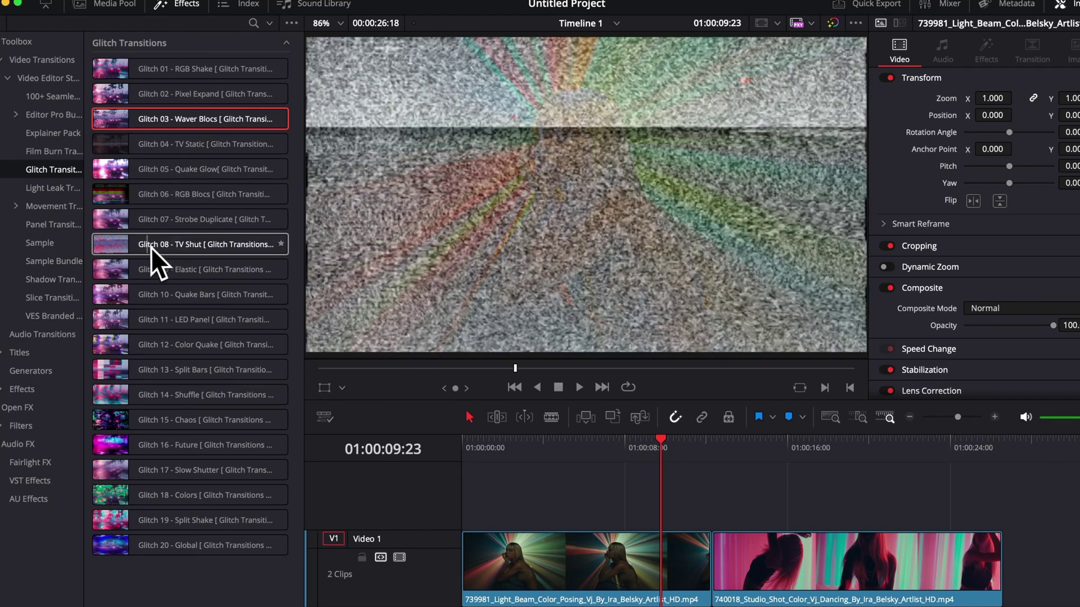
Try adding Glitch 01 - RGB Shake at the cut, then trim the first clip's end shorter
drag(164, 71, 737, 597)
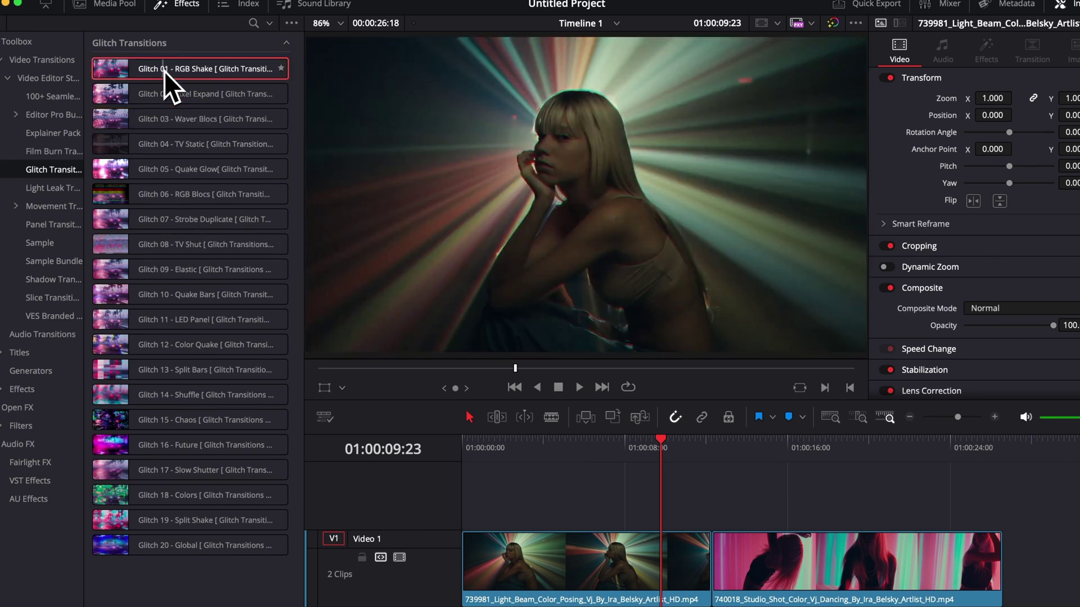
drag(678, 564, 652, 535)
drag(554, 508, 550, 471)
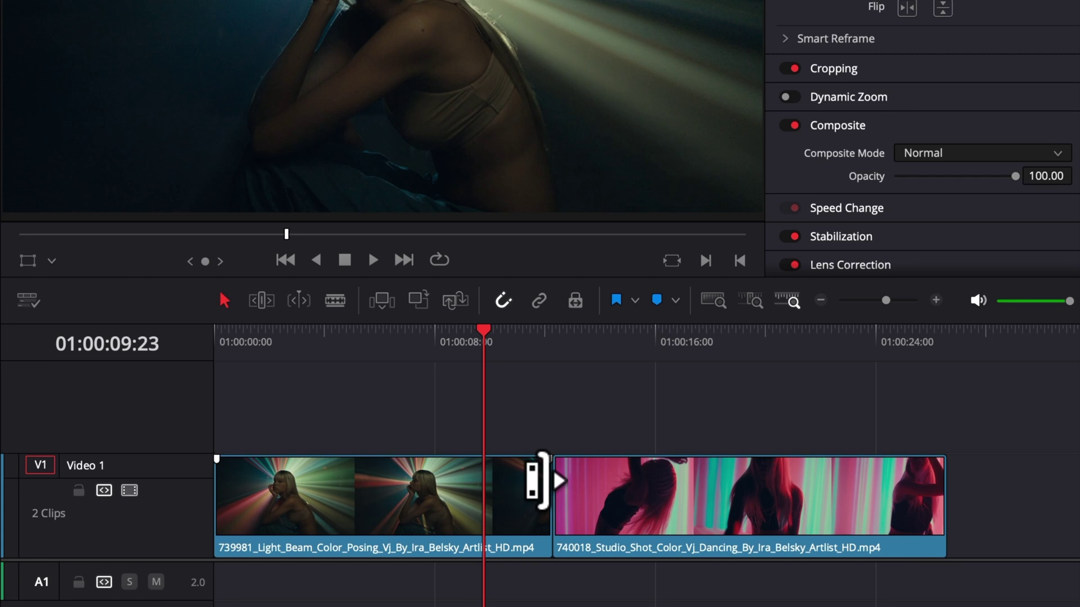
drag(539, 481, 568, 496)
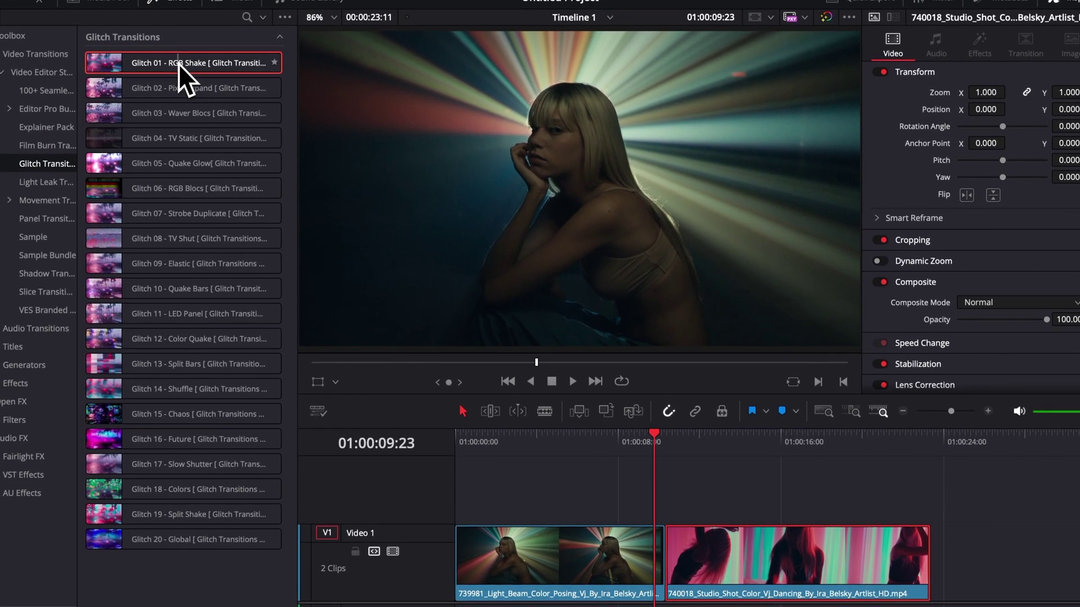
Place Glitch 01 - RGB Shake on the cut and play it back from just before
drag(163, 29, 665, 563)
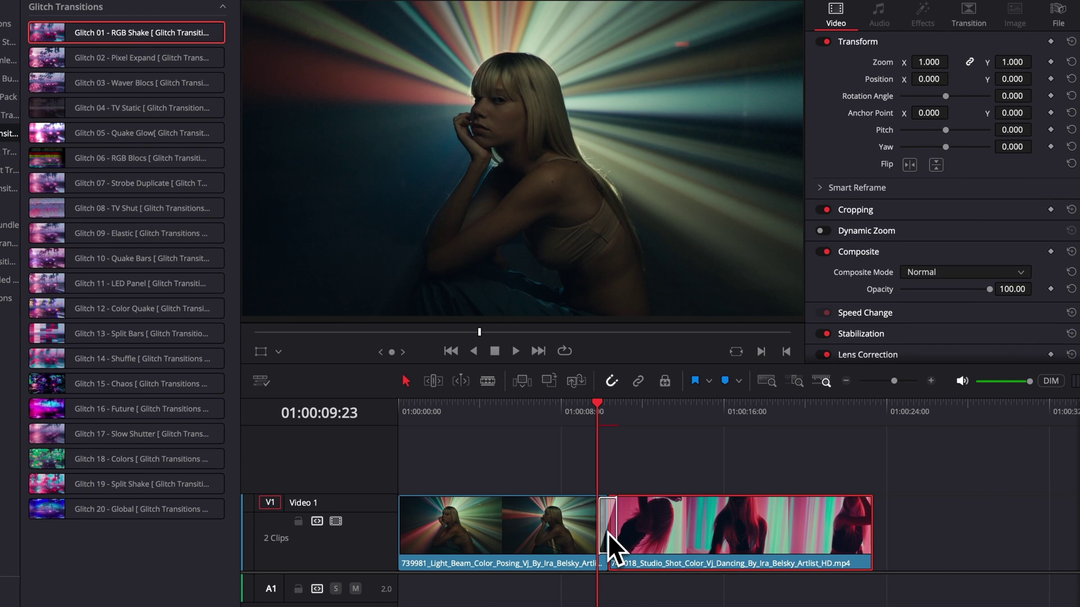
click(599, 418)
key(space)
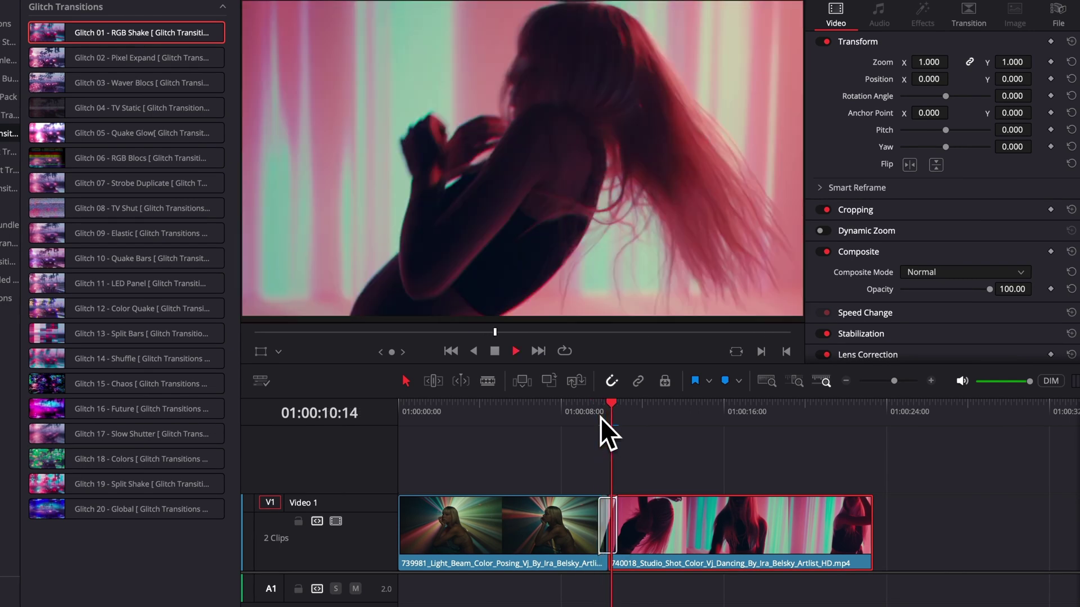
click(600, 417)
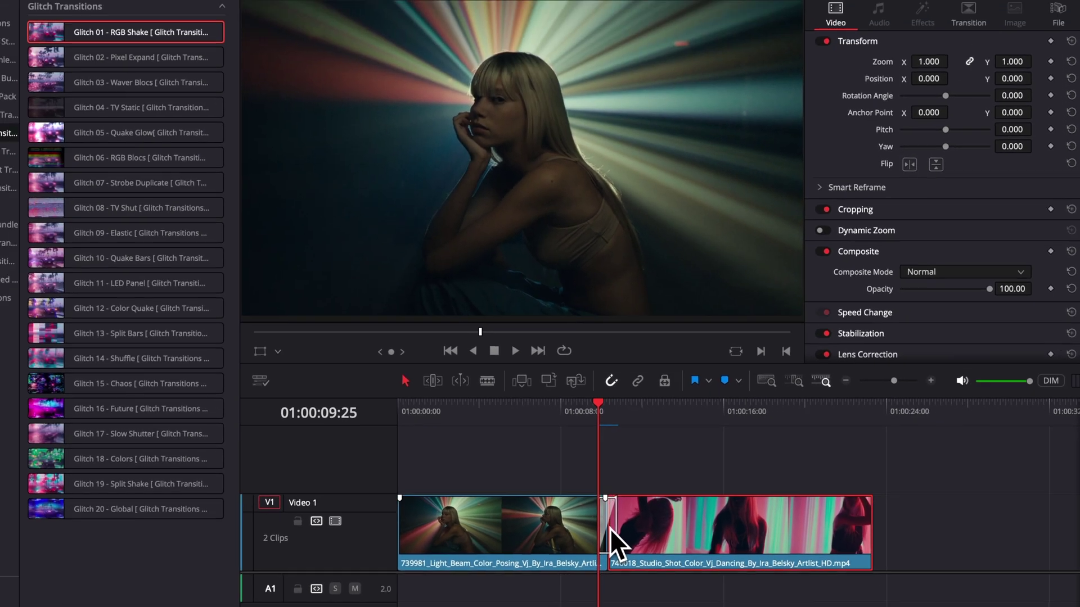
Select the RGB Shake transition and set its duration to 0.5 seconds (15 frames)
click(431, 503)
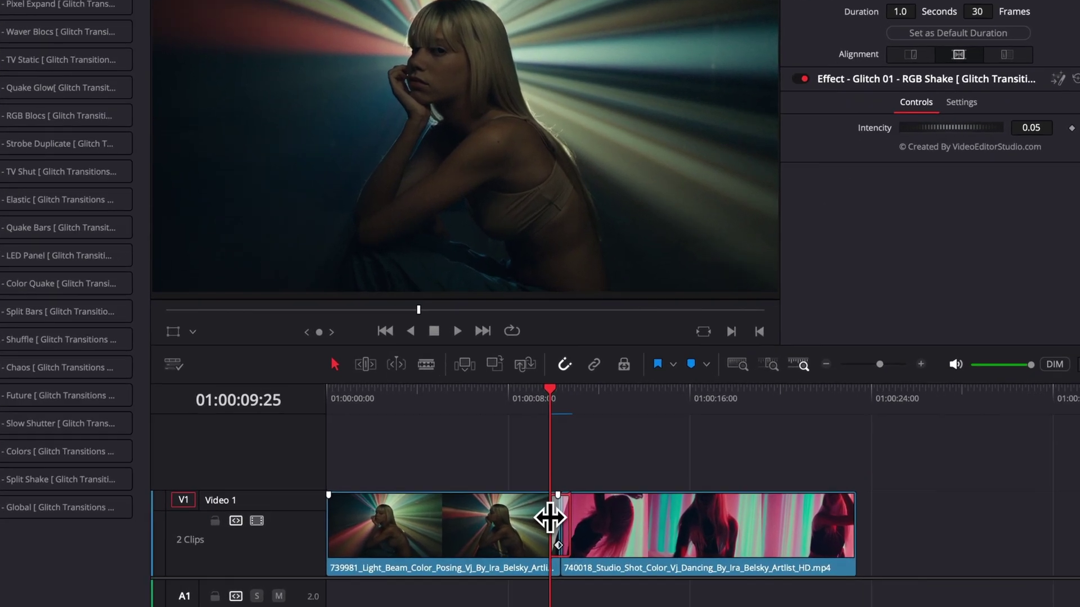
drag(550, 518, 585, 535)
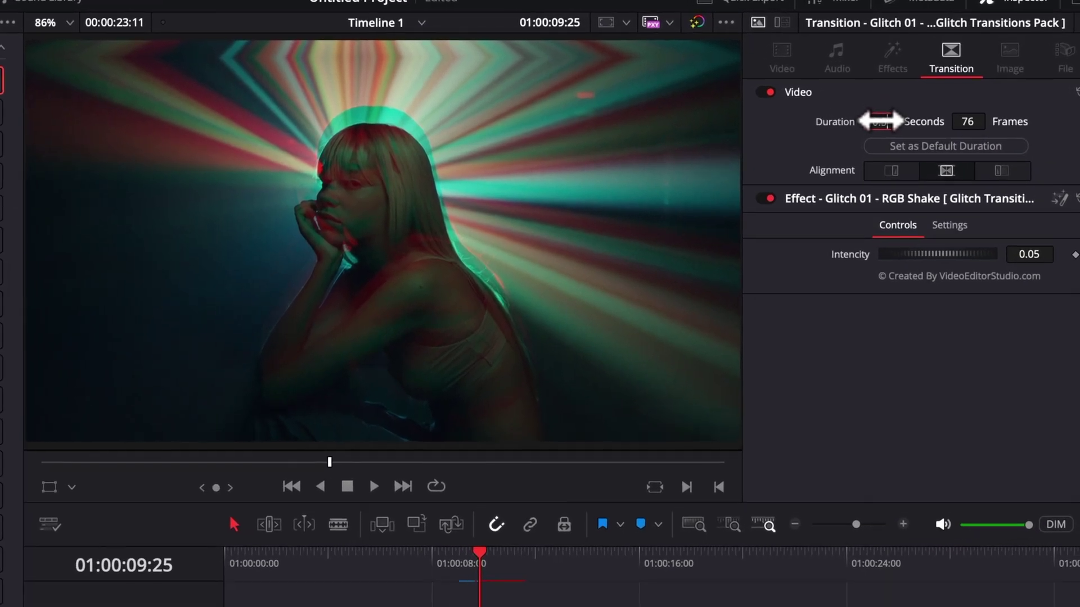
drag(925, 88, 917, 88)
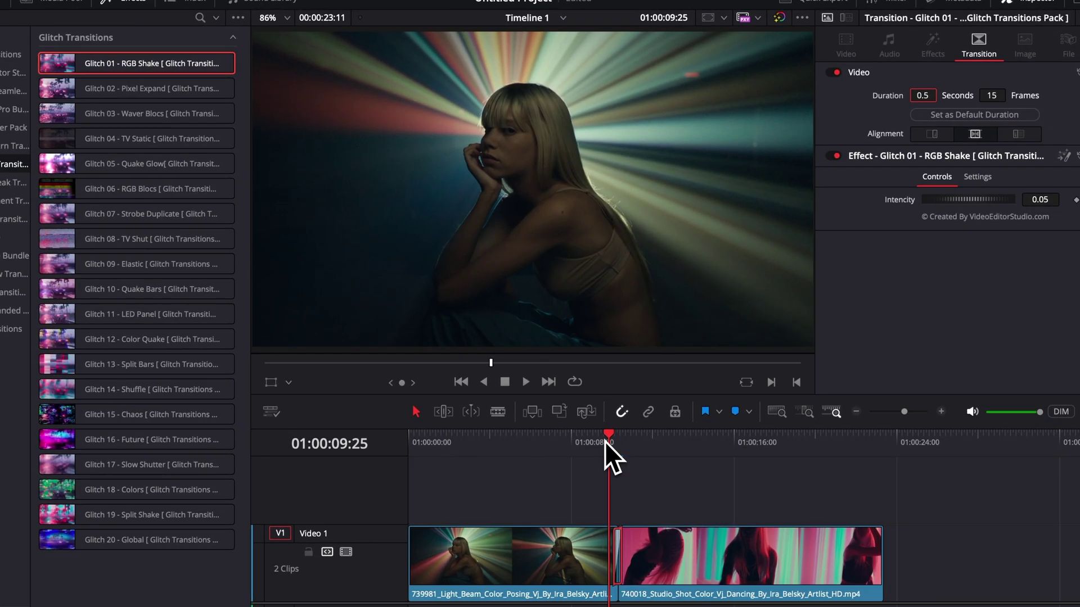
Replay the shortened RGB Shake transition several times from before the cut
key(space)
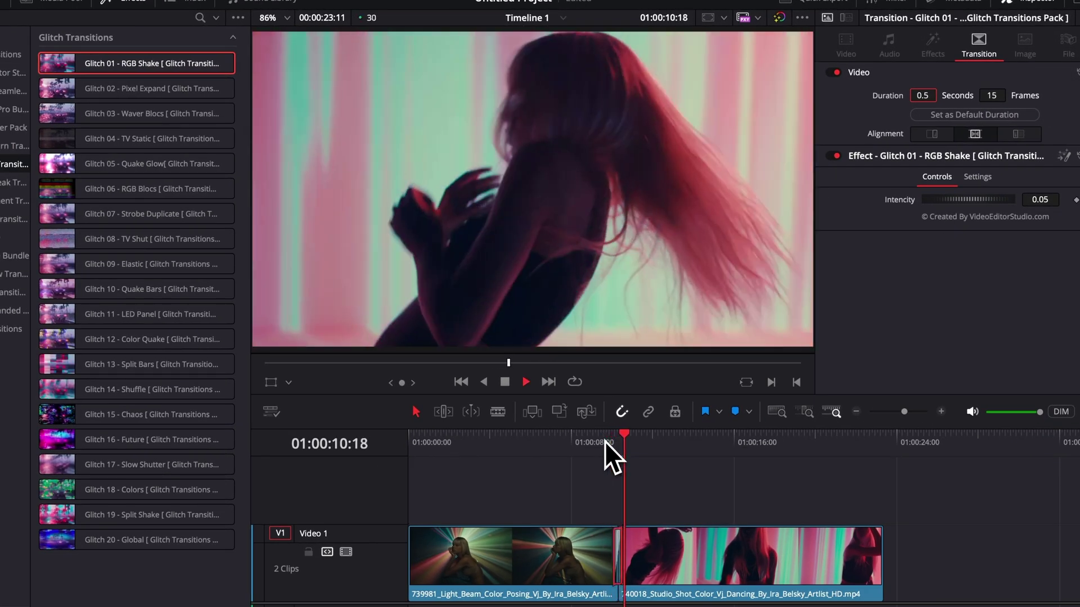
click(604, 441)
key(space)
click(606, 442)
key(space)
key(space)
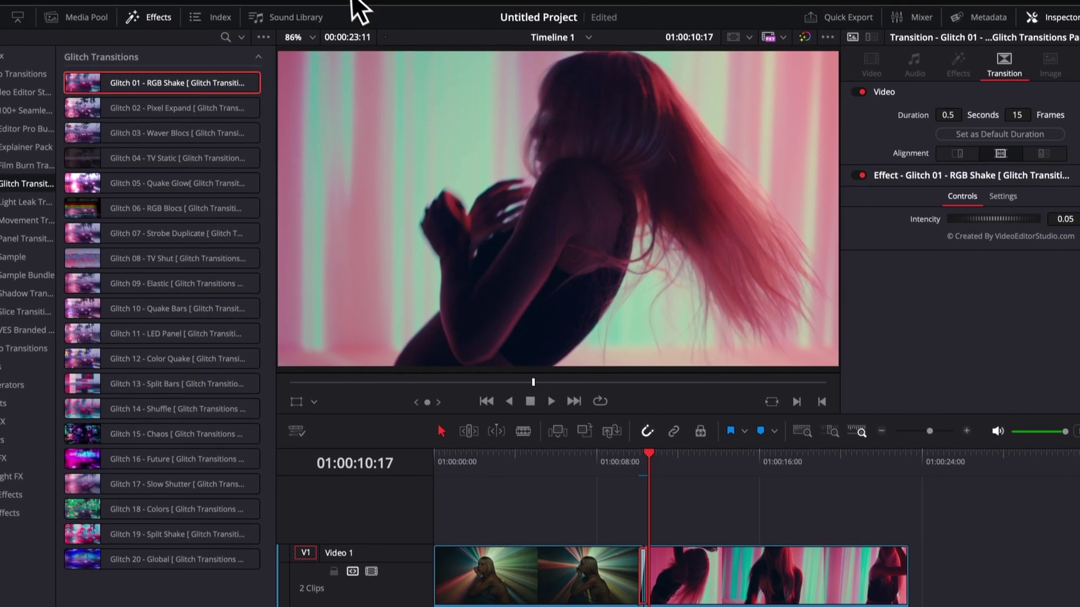
Set the Playback render cache to None, then back to Smart
click(351, 3)
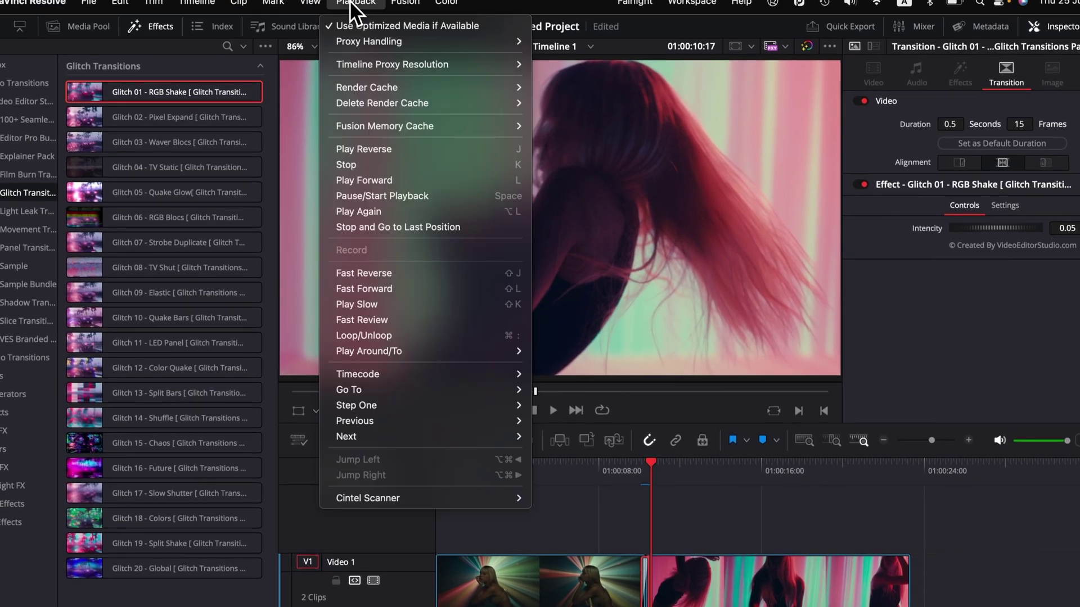
mouse_move(372, 89)
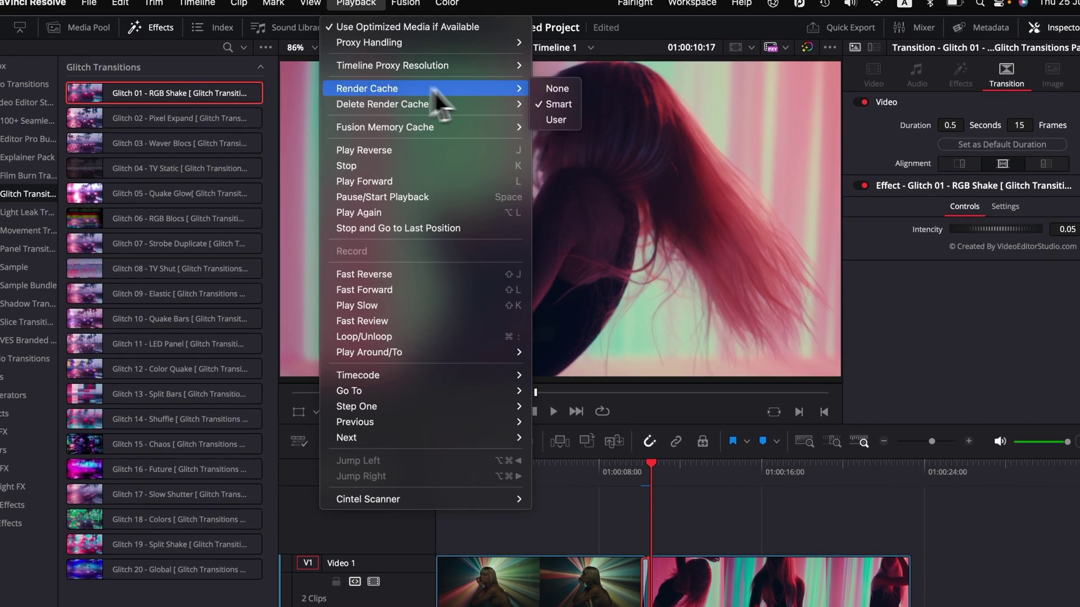
click(561, 93)
click(354, 5)
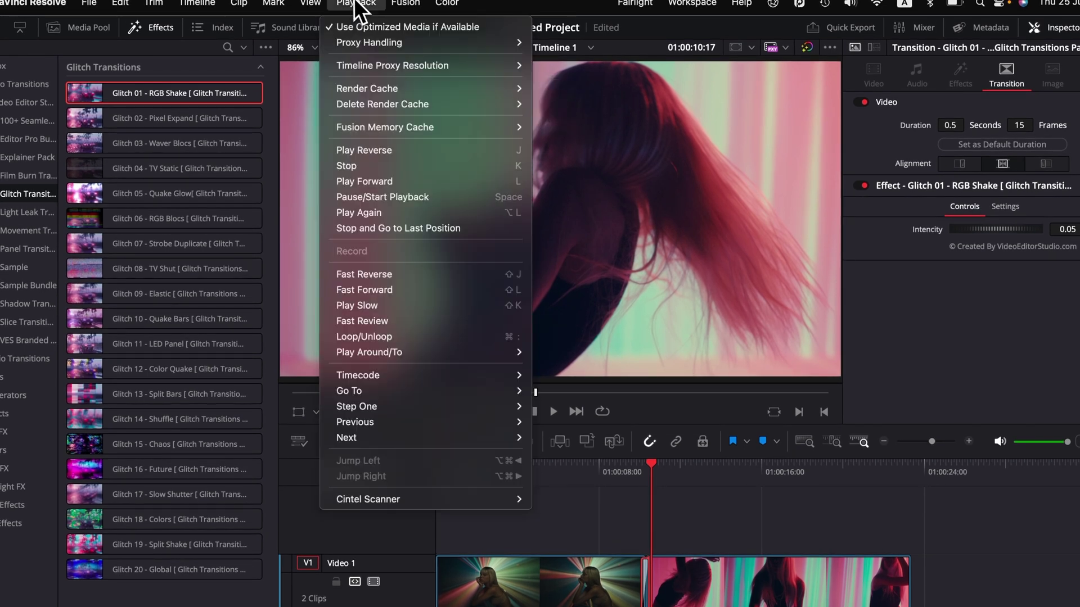
mouse_move(379, 89)
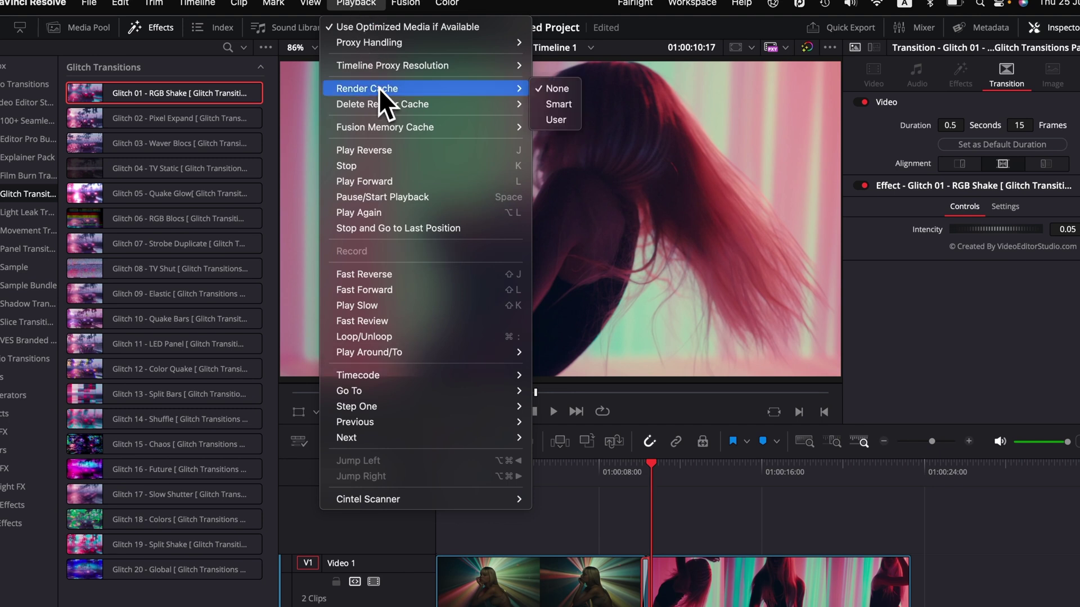
click(551, 105)
Zoom the timeline in around the transition and play it from its start
click(639, 474)
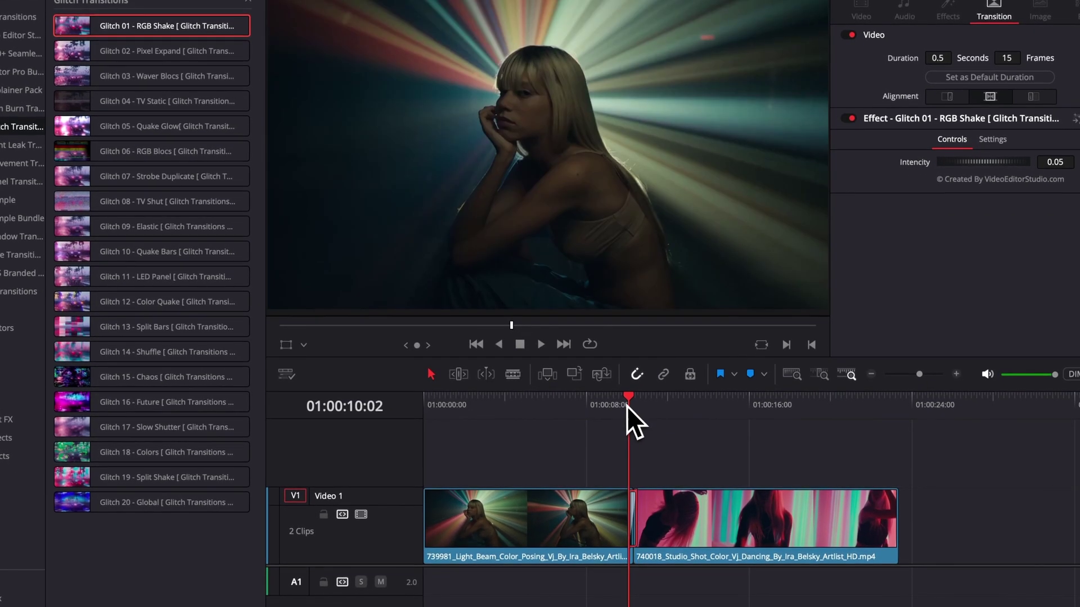
key(ctrl+equal)
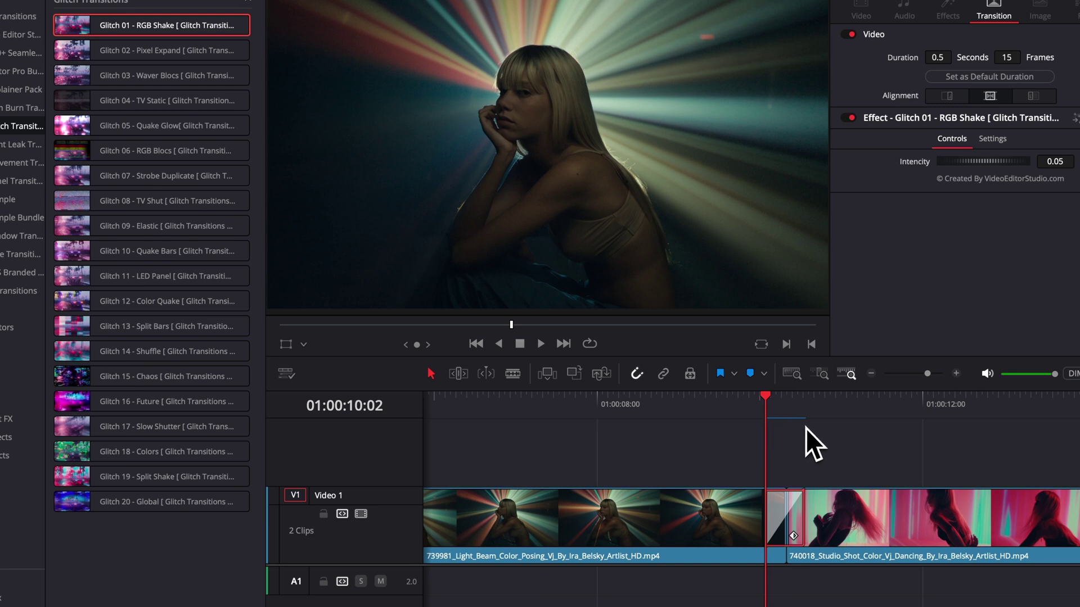
key(space)
key(space)
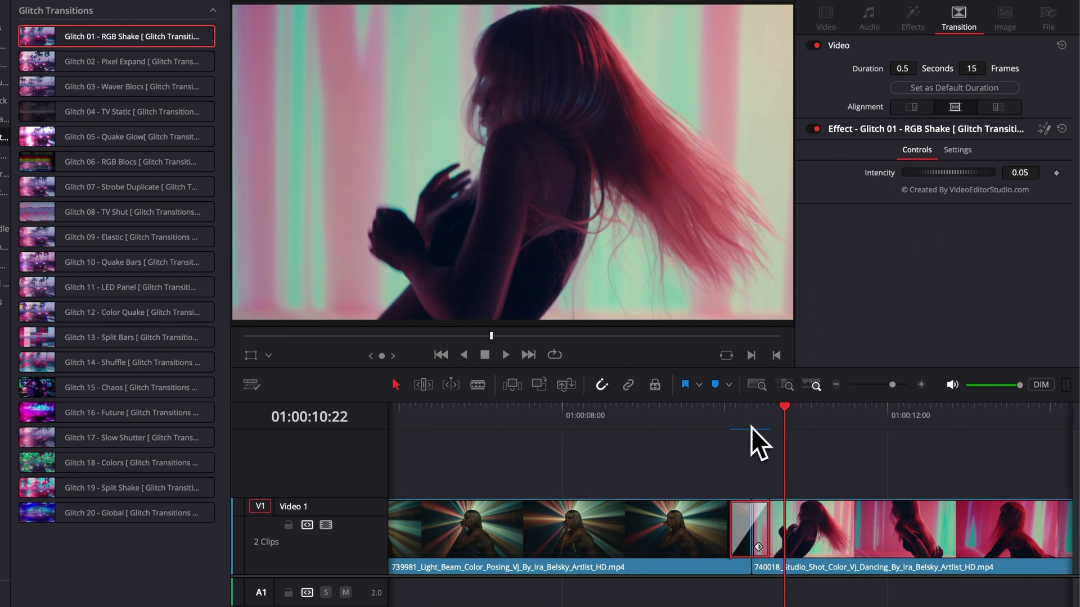
Replay the transition, then raise its Intencity from 0.05 to 0.492
click(727, 417)
key(space)
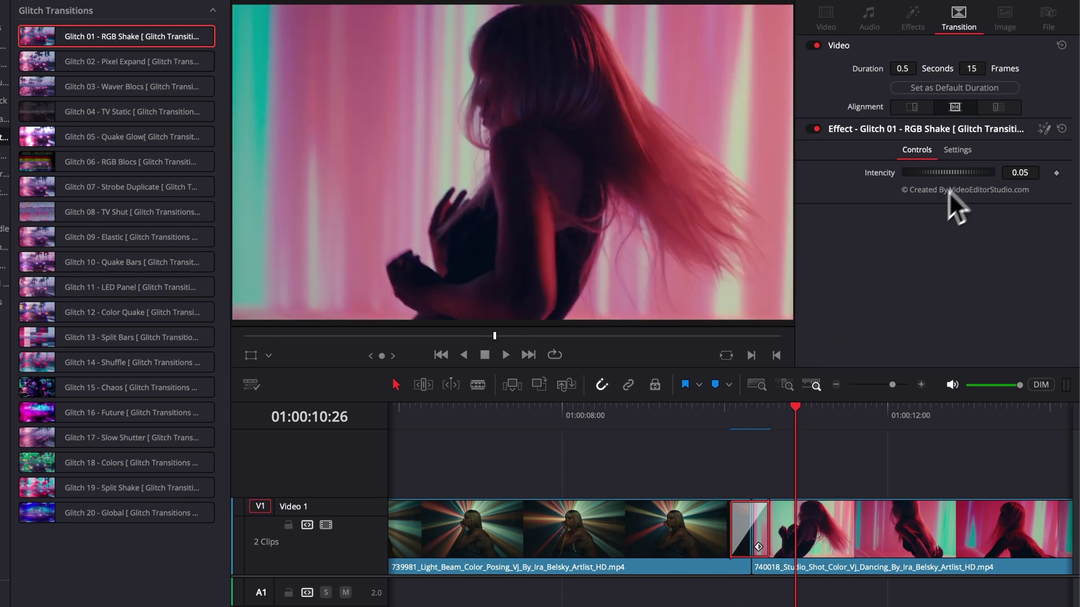
click(741, 411)
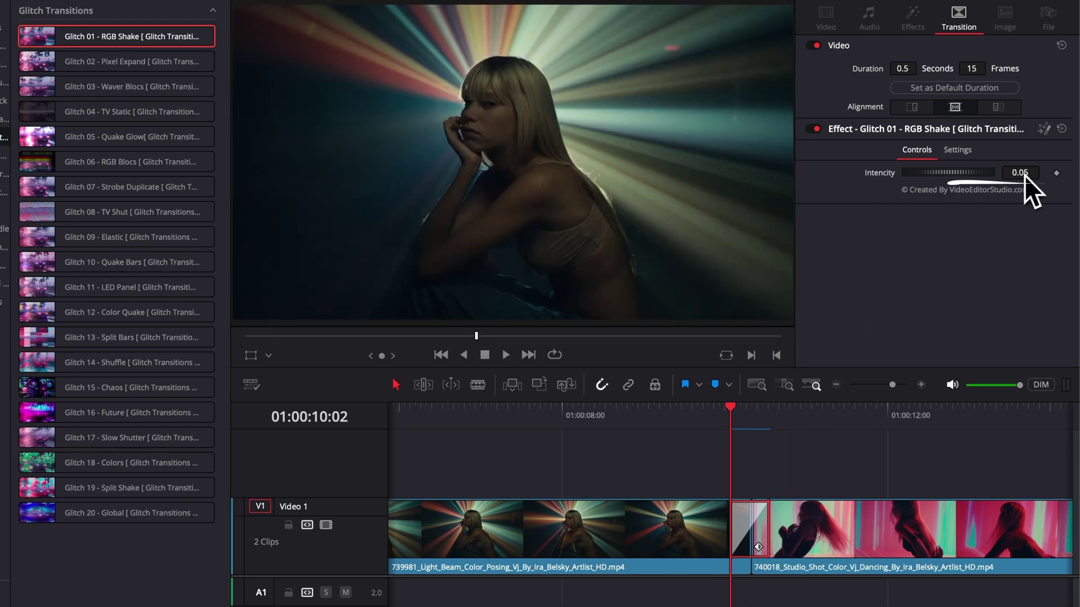
drag(977, 175, 989, 177)
Preview the stronger RGB shake from the transition start and select Glitch 03 - Waver Blocs
key(space)
click(730, 417)
click(727, 416)
key(space)
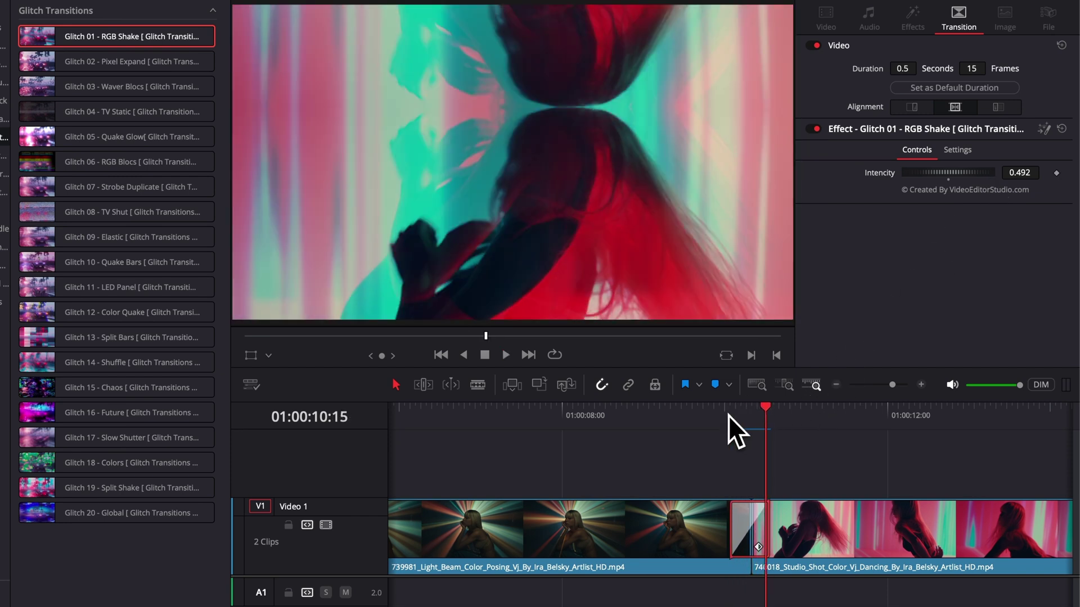
click(728, 416)
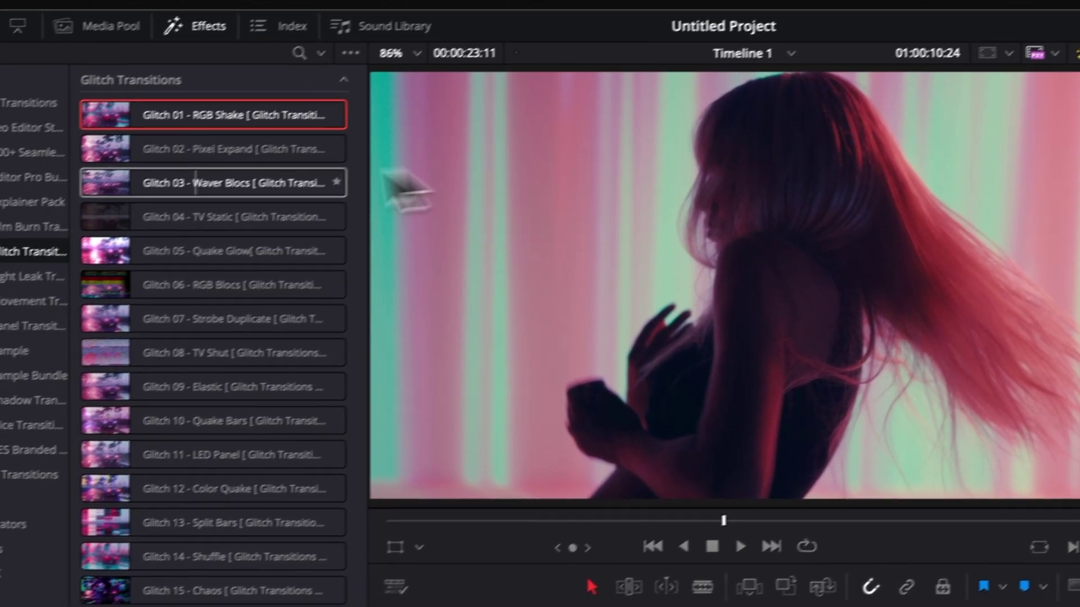
click(99, 87)
Put Glitch 03 - Waver Blocs on the cut and step back through its frames
drag(212, 164, 1064, 606)
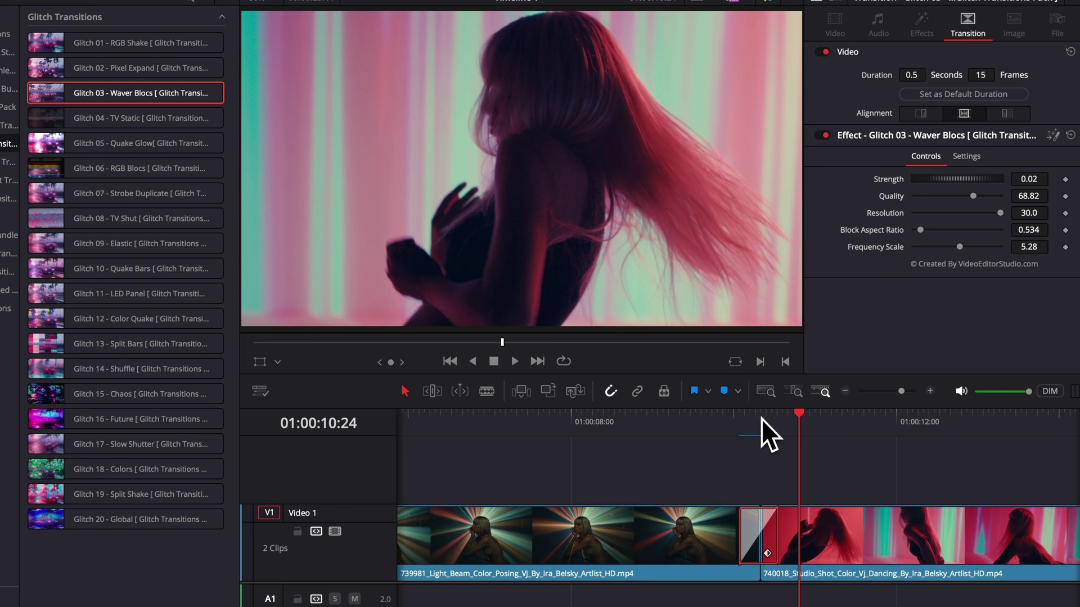
click(761, 419)
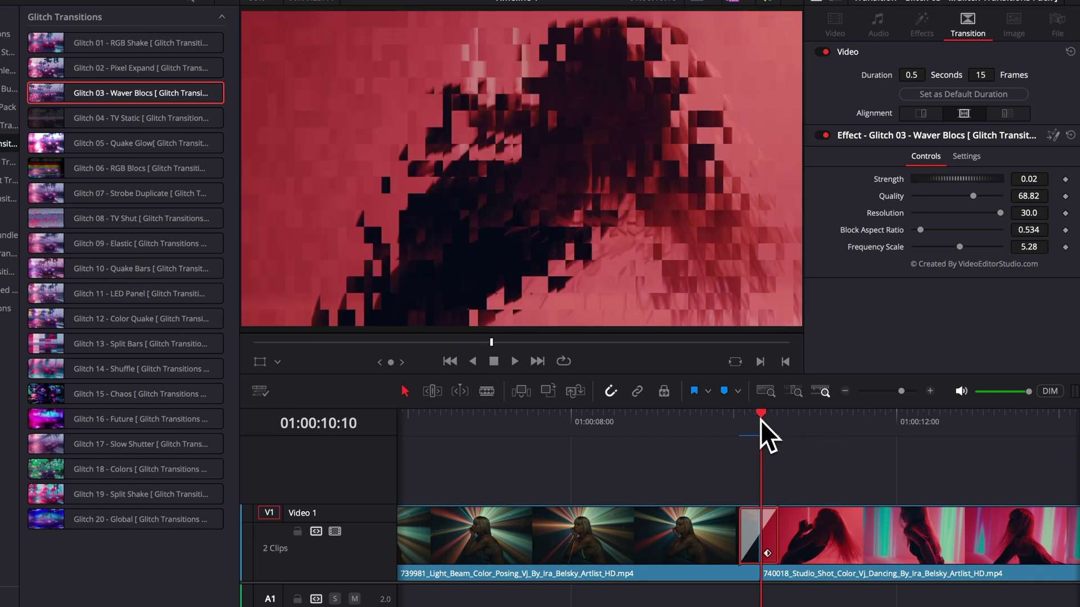
key(Left)
key(Left)
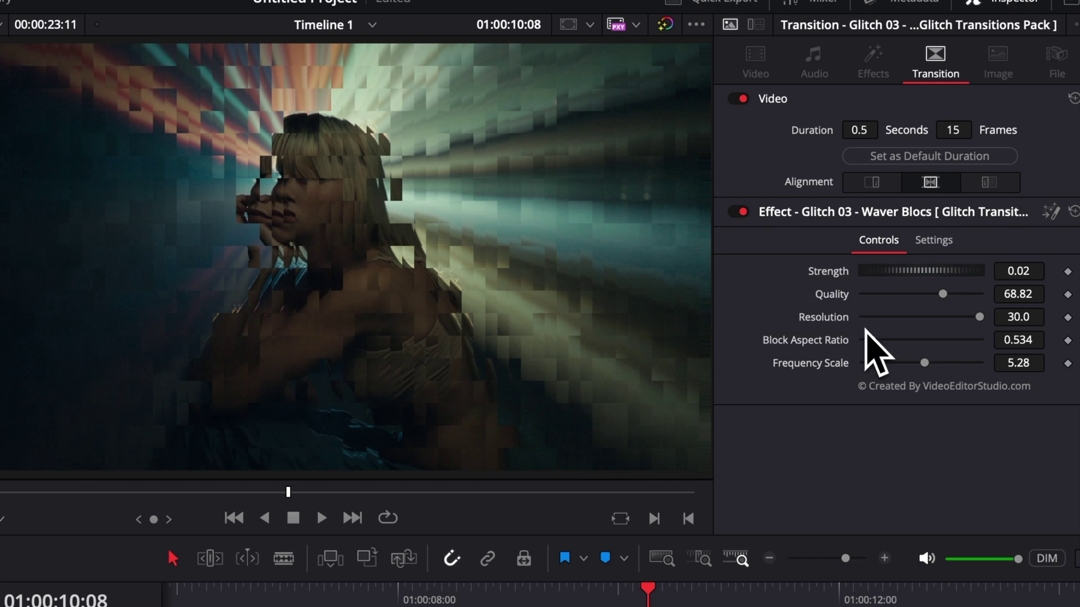
key(Left)
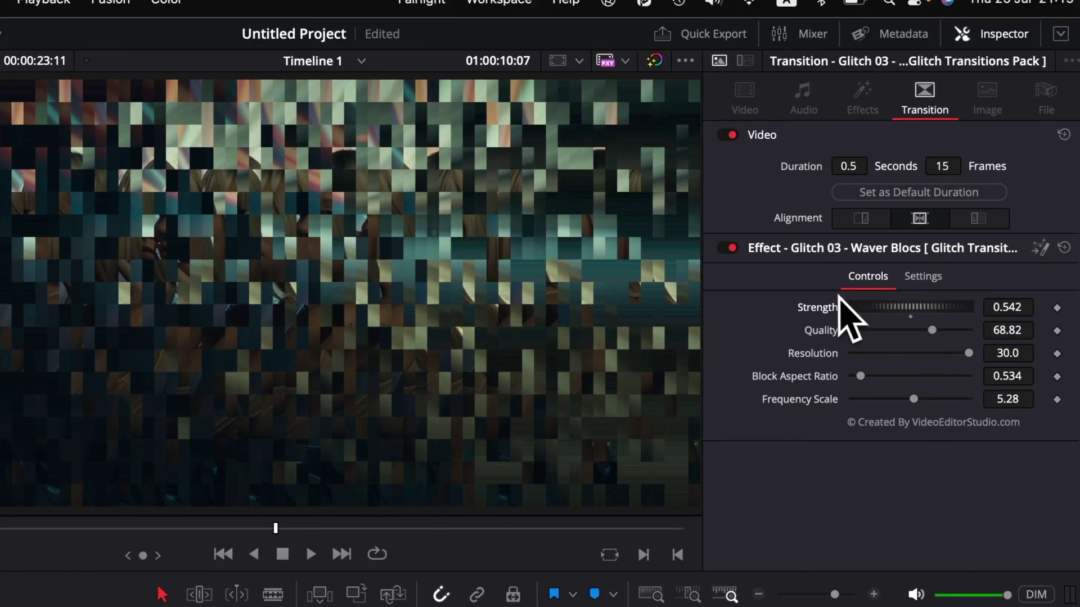
Set Waver Blocs Strength to 0.02, adjust Quality to 68.82 and Resolution, then preview
double_click(819, 310)
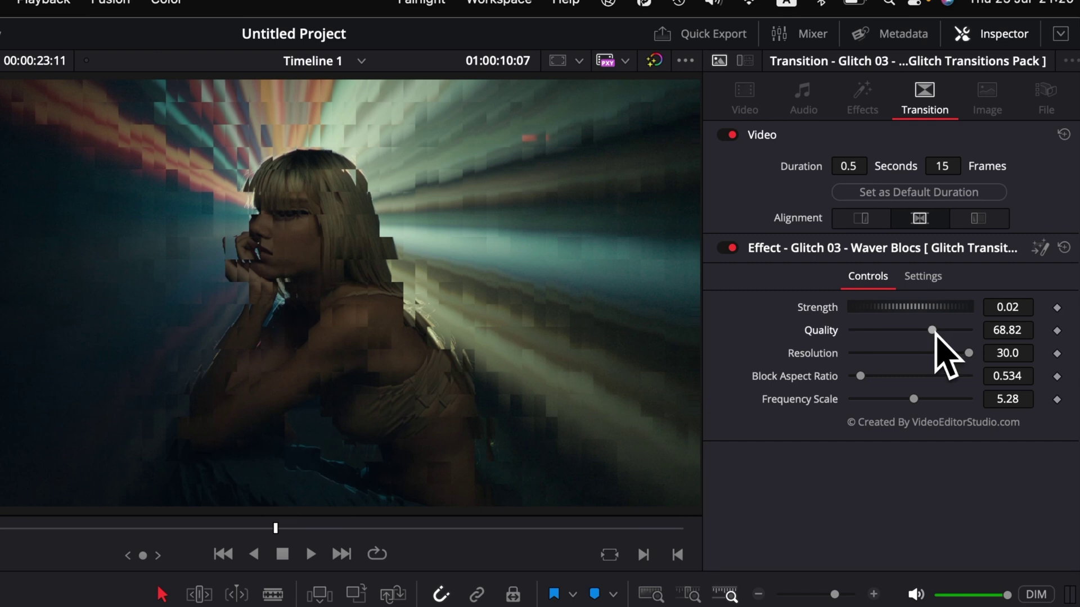
drag(967, 332, 854, 333)
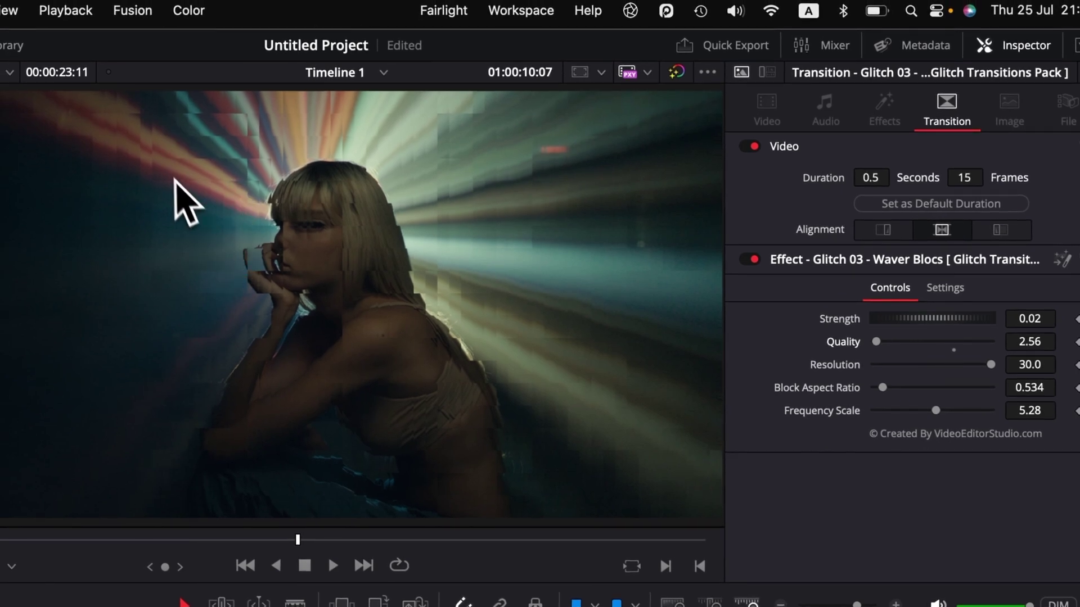
mouse_move(876, 341)
mouse_down()
mouse_move(953, 342)
mouse_move(947, 361)
mouse_move(865, 360)
mouse_up()
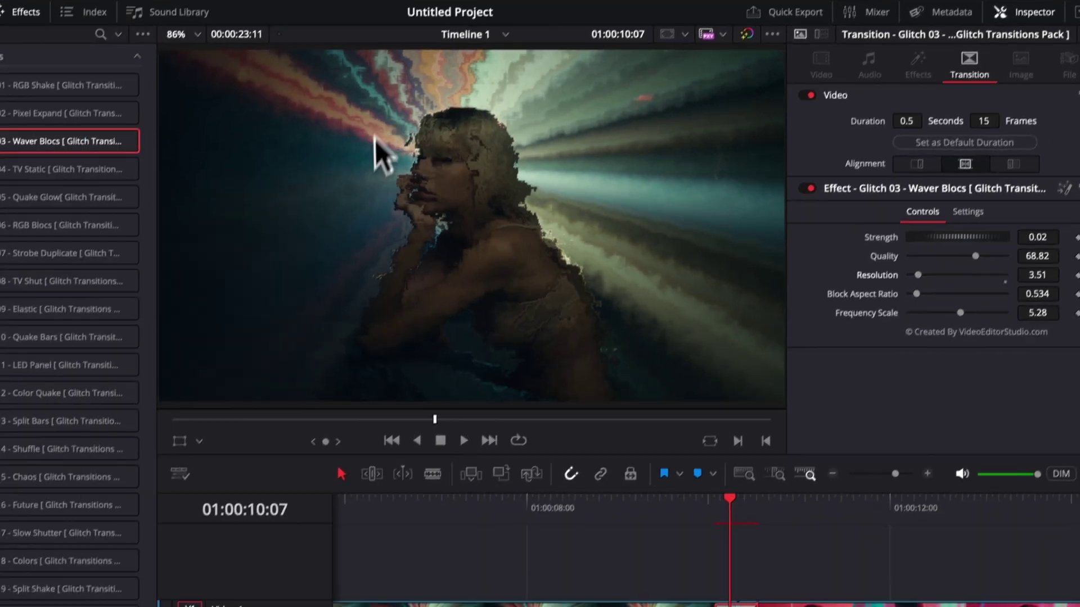
click(719, 497)
key(space)
key(space)
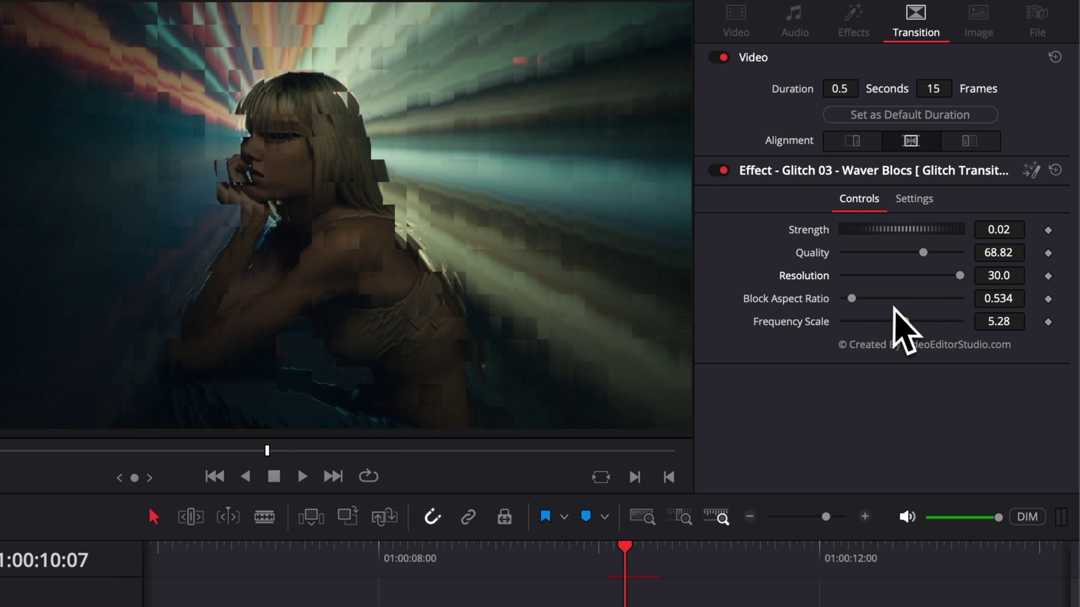
Raise Block Aspect Ratio to about 1.598 and Frequency Scale to 8.58, then replay from 10:02
drag(897, 242, 919, 248)
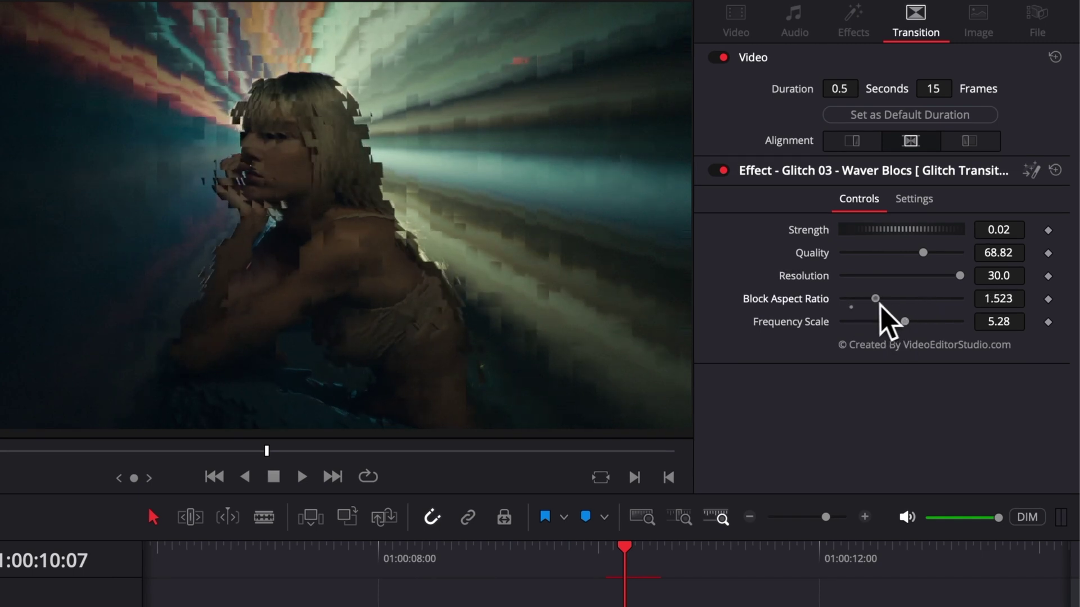
drag(909, 327, 946, 323)
click(626, 572)
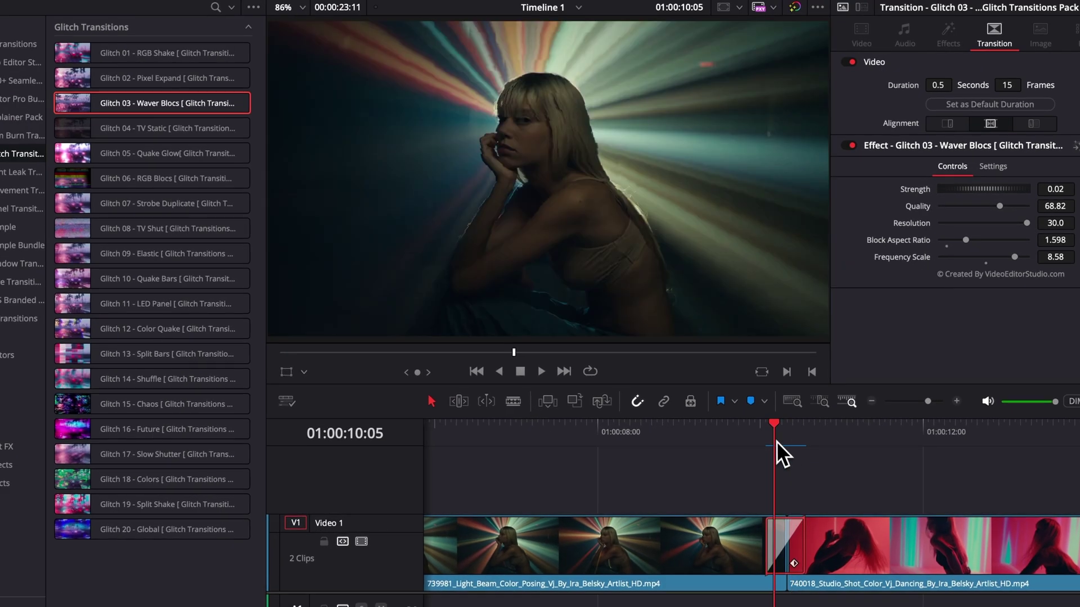
click(763, 434)
key(space)
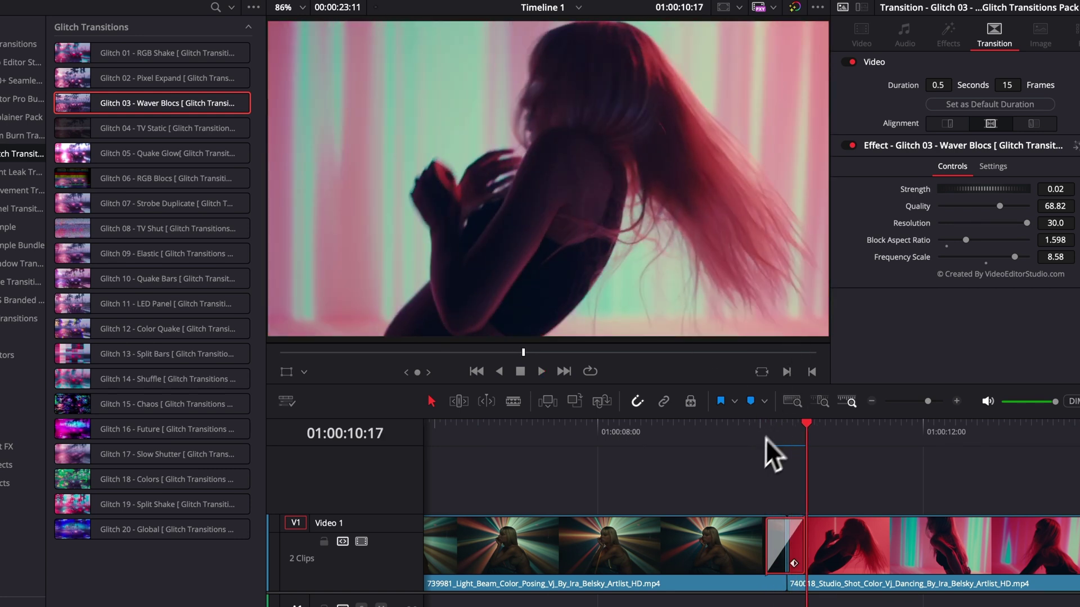
Preview Waver Blocs again, then replace it with Glitch 04 - TV Static
click(763, 438)
key(space)
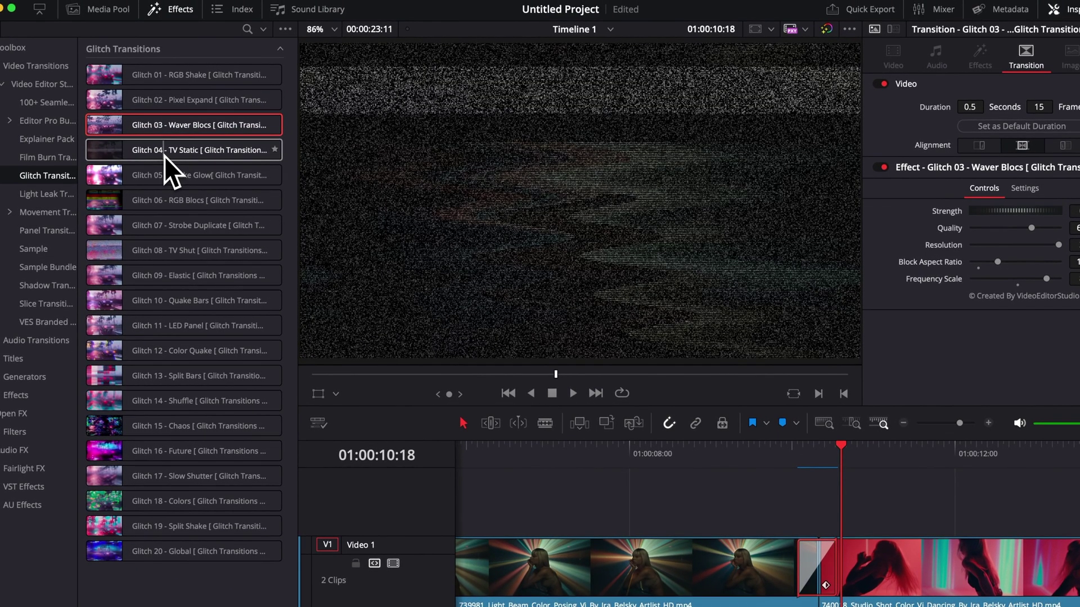
drag(162, 156, 817, 567)
drag(759, 526, 756, 524)
Preview TV Static from 10:02 several times and lower its Frequency to 7.32
click(737, 410)
key(space)
click(734, 409)
key(space)
click(734, 409)
key(space)
click(734, 408)
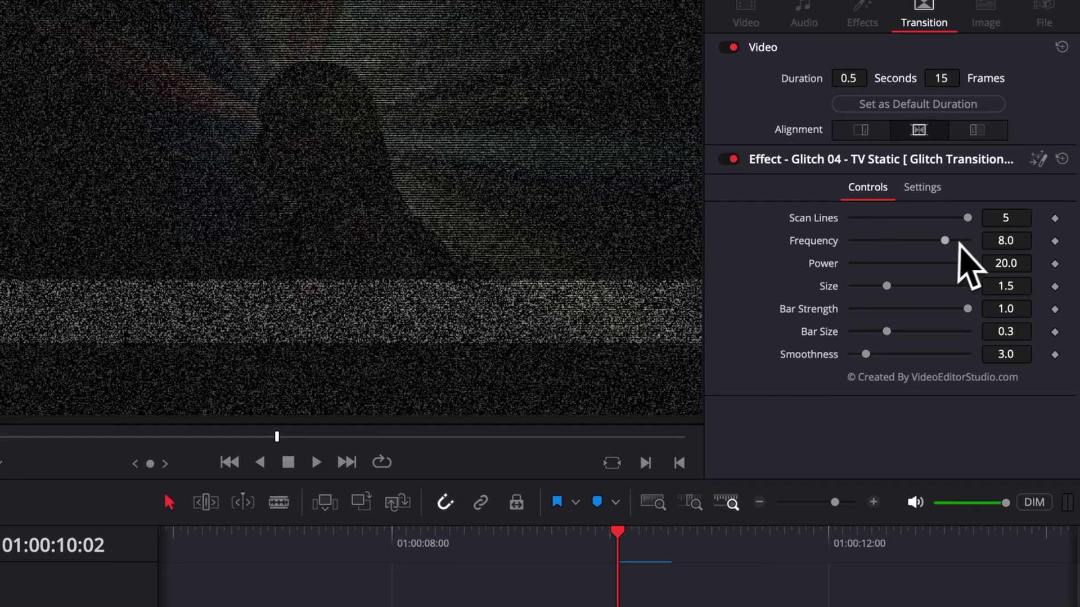
drag(982, 188, 912, 190)
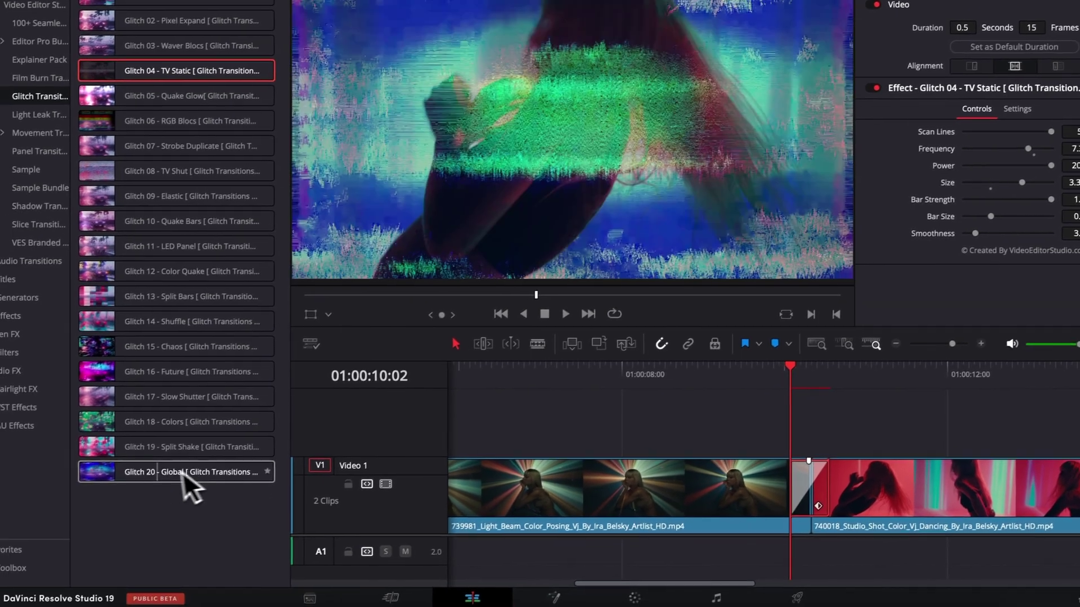
Replace the transition with Glitch 20 - Global, preview it, and park the playhead at 10:06
drag(183, 475, 807, 489)
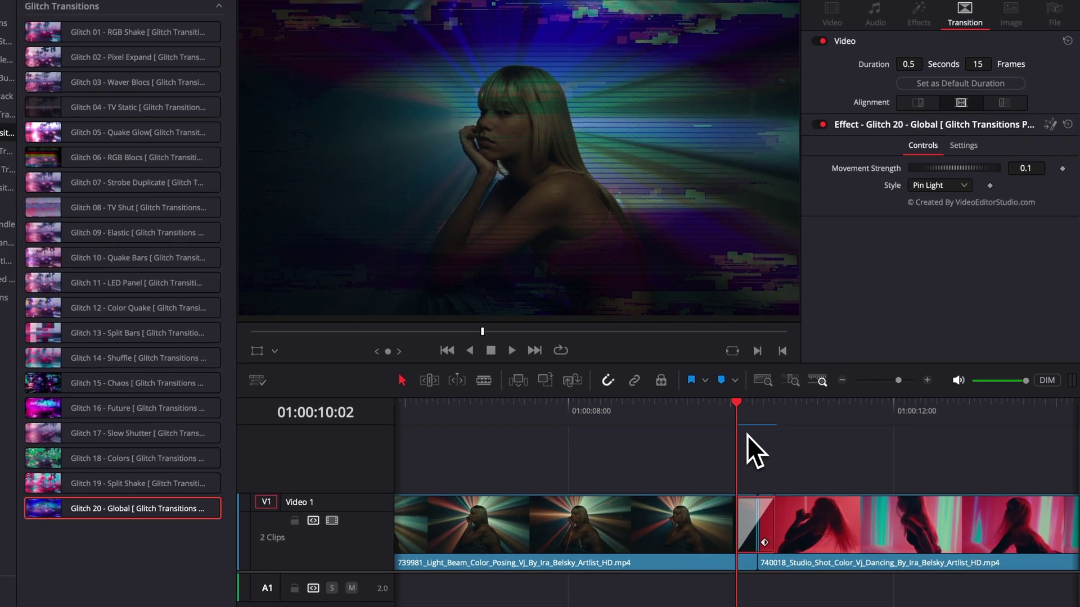
key(space)
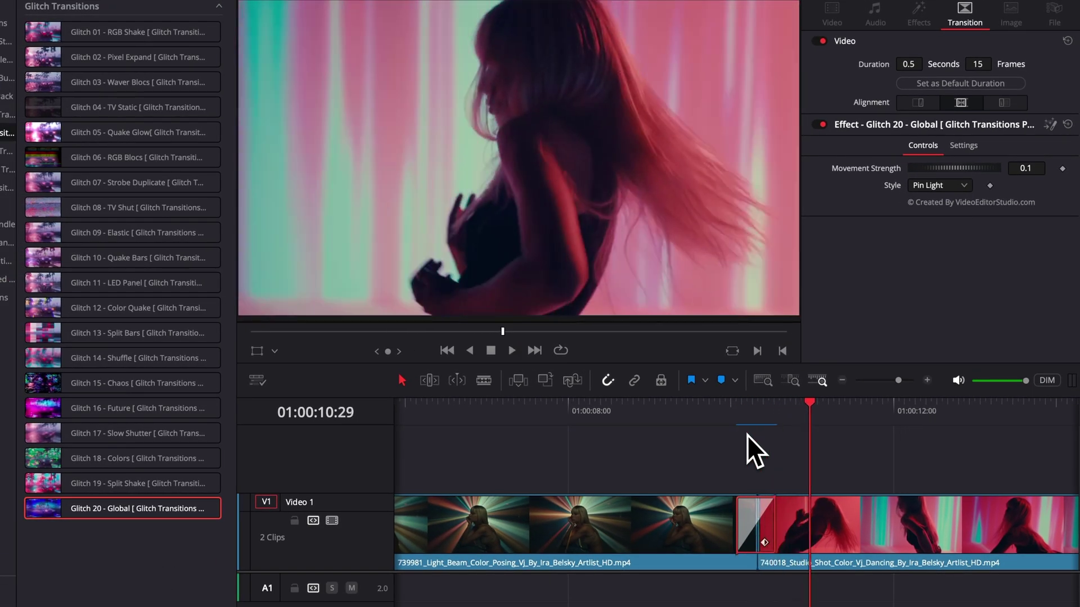
click(731, 406)
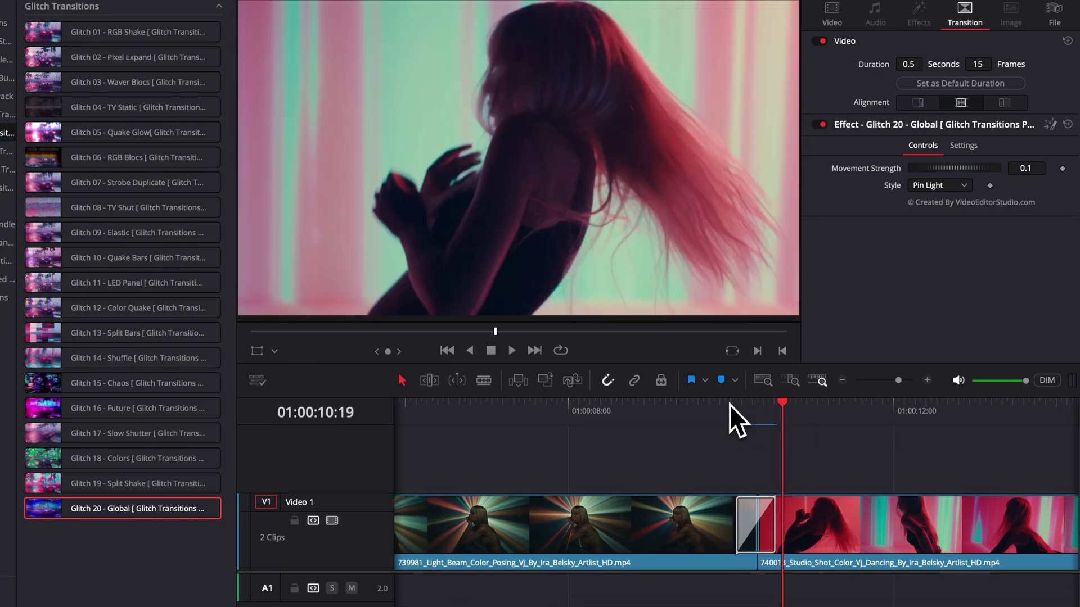
click(734, 402)
drag(734, 403, 746, 406)
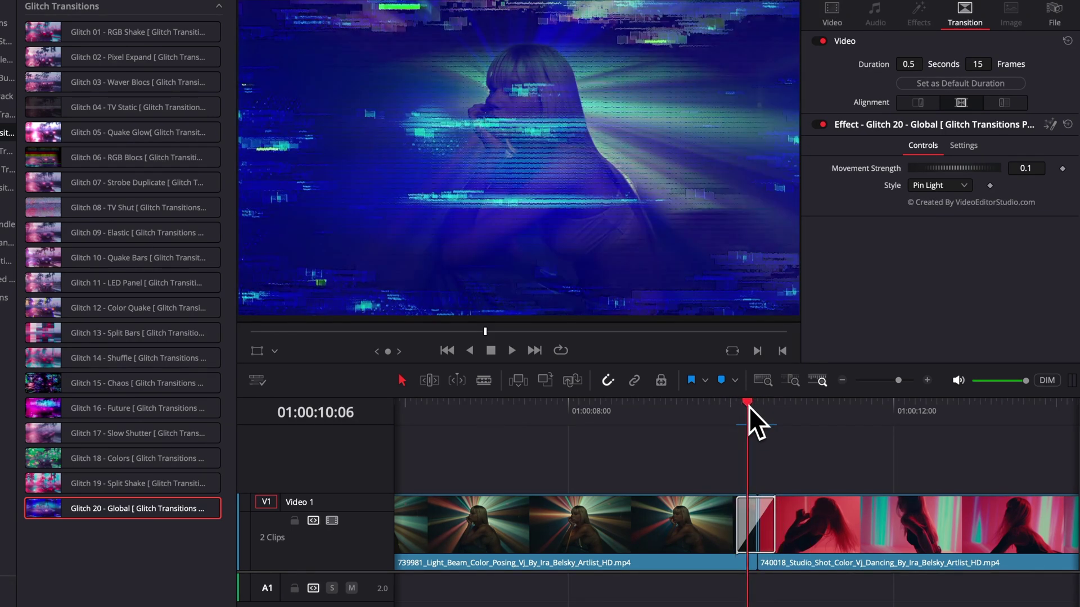
Set the Global Style to Difference and preview it from 10:02
click(954, 186)
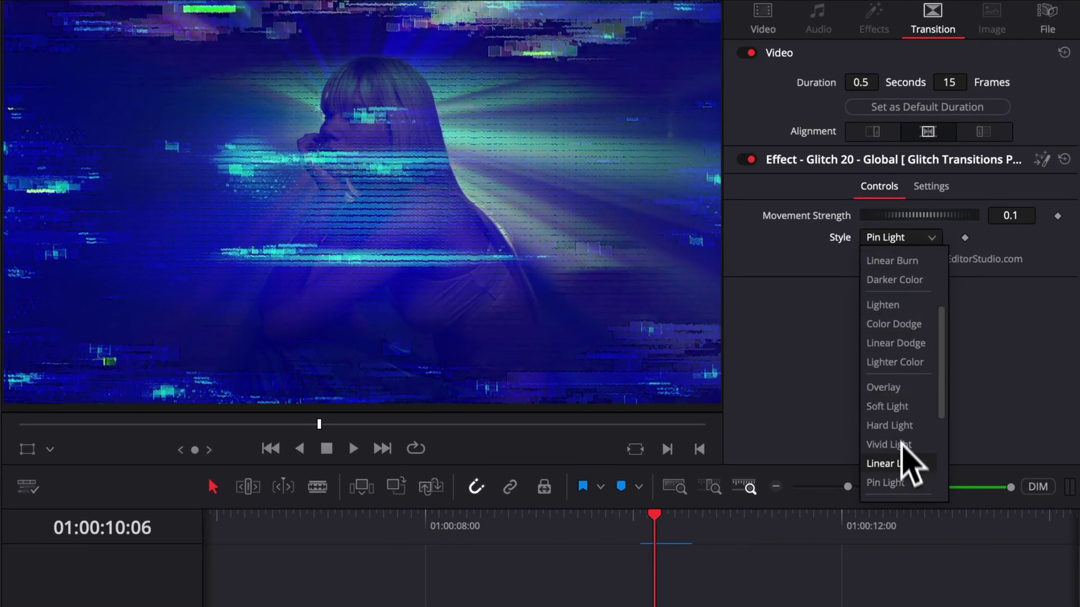
scroll(923, 430, down, 2)
click(905, 471)
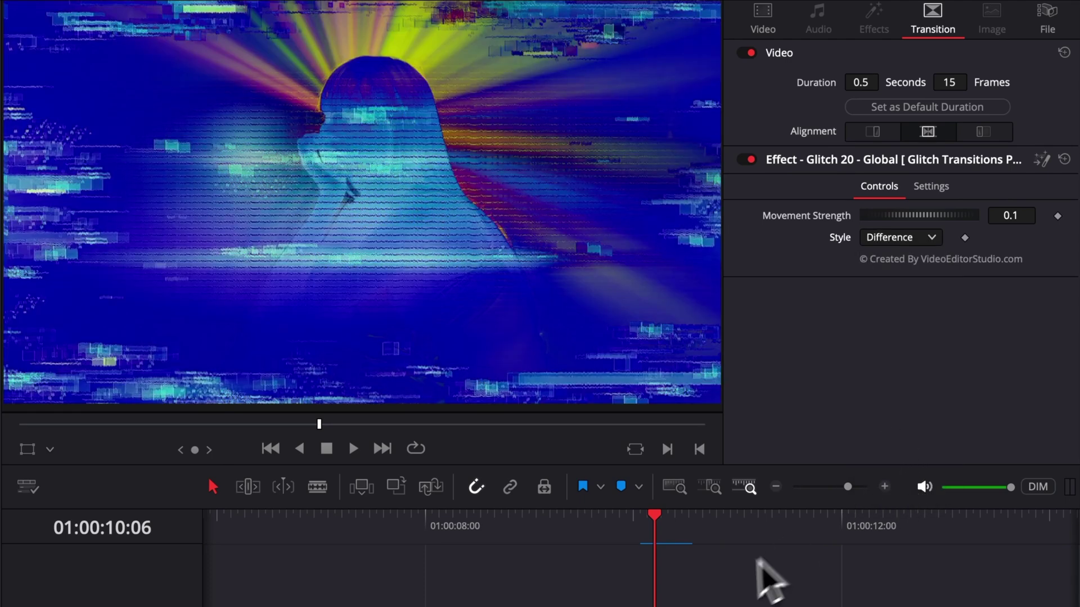
click(641, 528)
key(space)
click(651, 515)
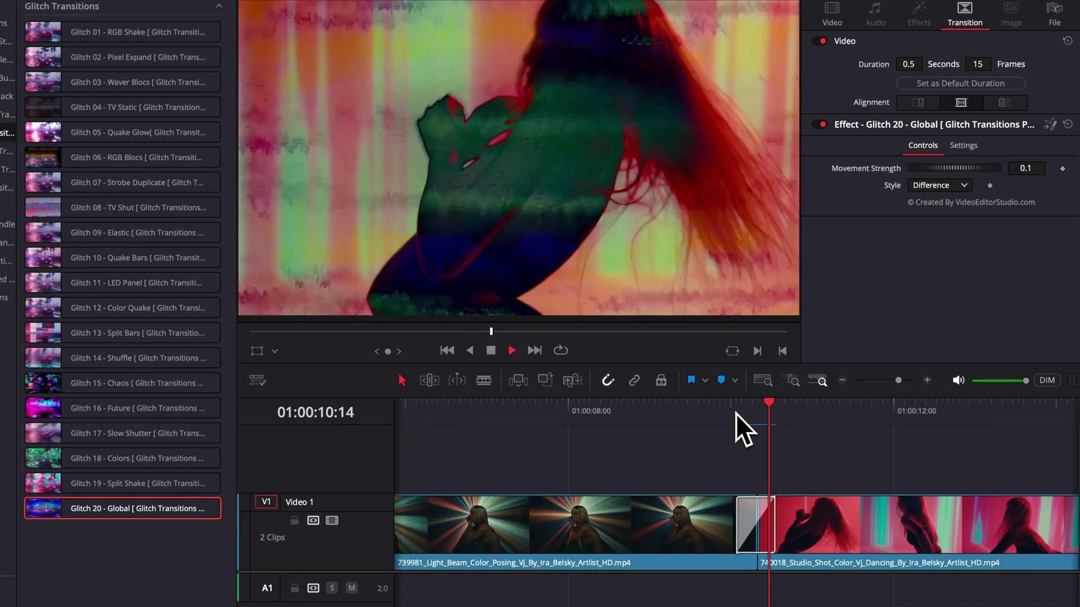
click(651, 515)
Try Style options Normal, Screen, Linear Burn and Color Dodge, previewing Color Dodge
click(937, 185)
scroll(931, 219, up, 3)
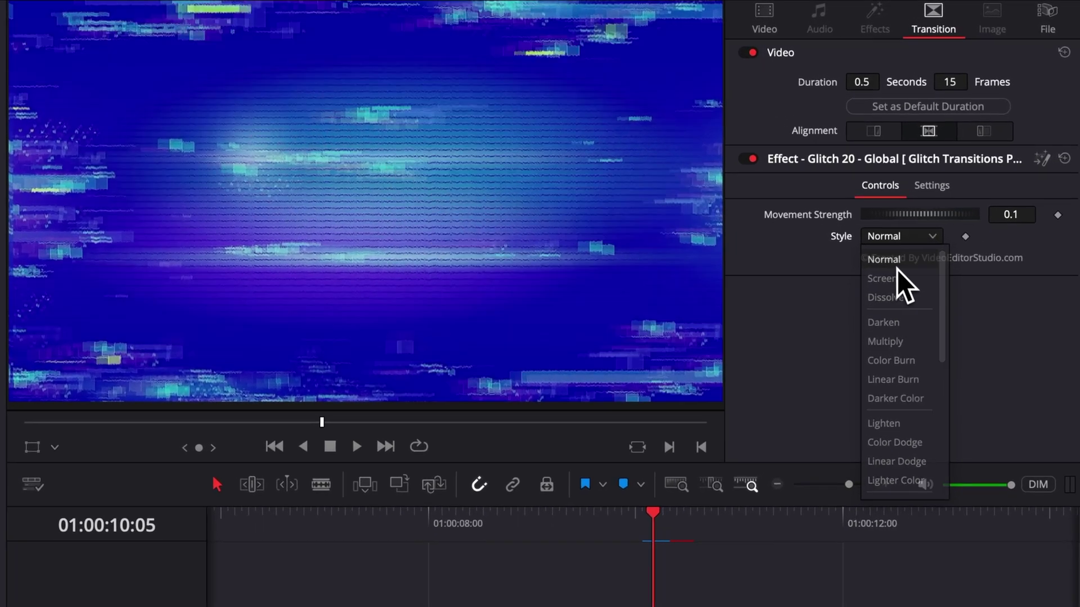
click(943, 189)
click(906, 238)
click(903, 279)
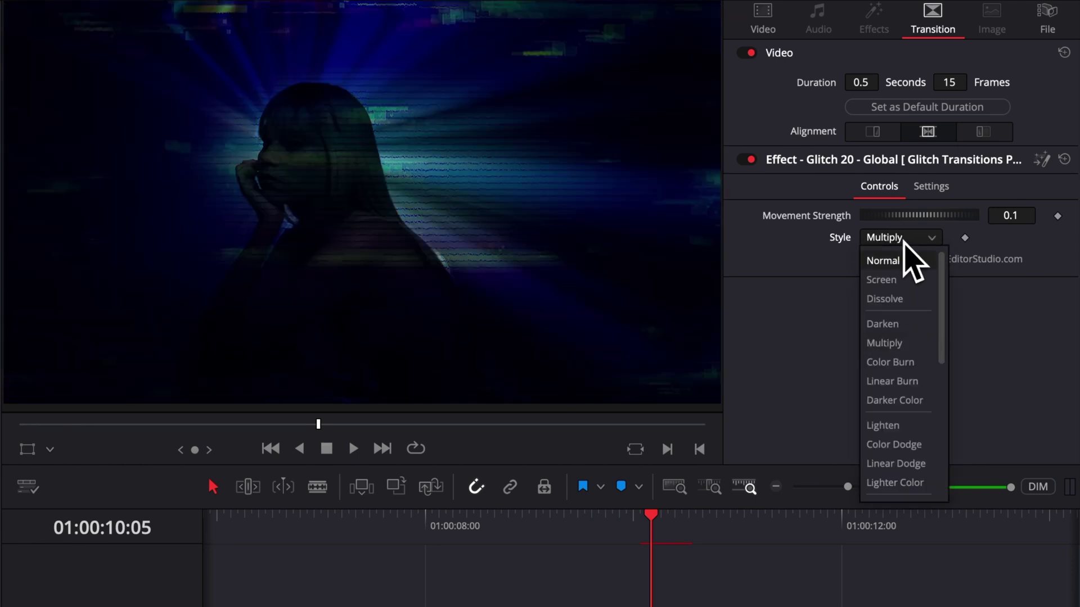
click(904, 380)
click(904, 239)
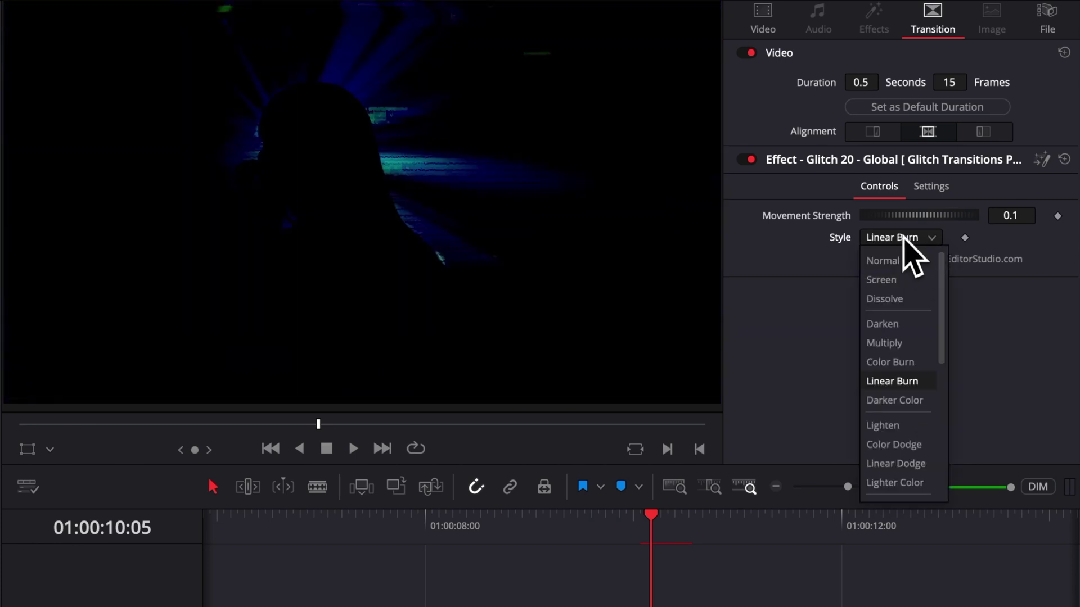
click(893, 442)
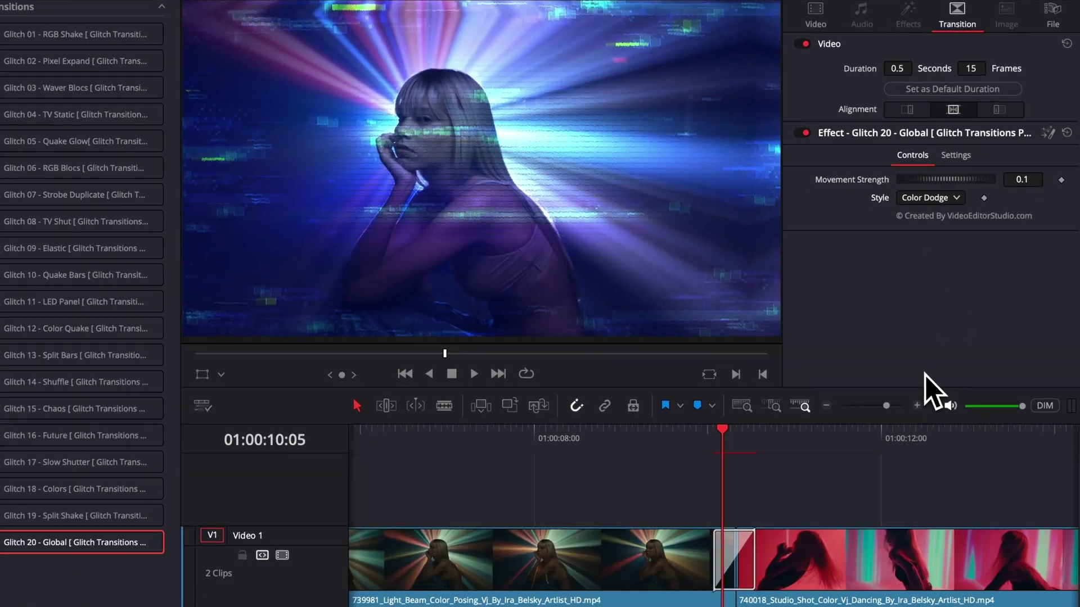
click(638, 527)
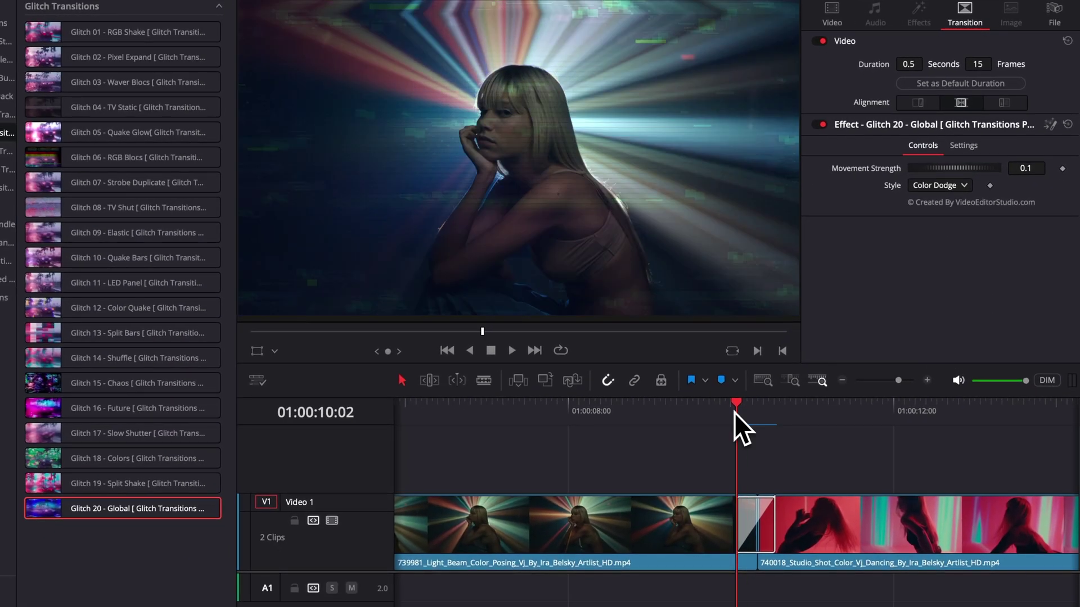
key(space)
Settle on Exclusion as the Style and return the playhead to 10:02
key(space)
click(964, 185)
scroll(941, 316, down, 3)
click(931, 363)
click(793, 416)
click(735, 413)
key(space)
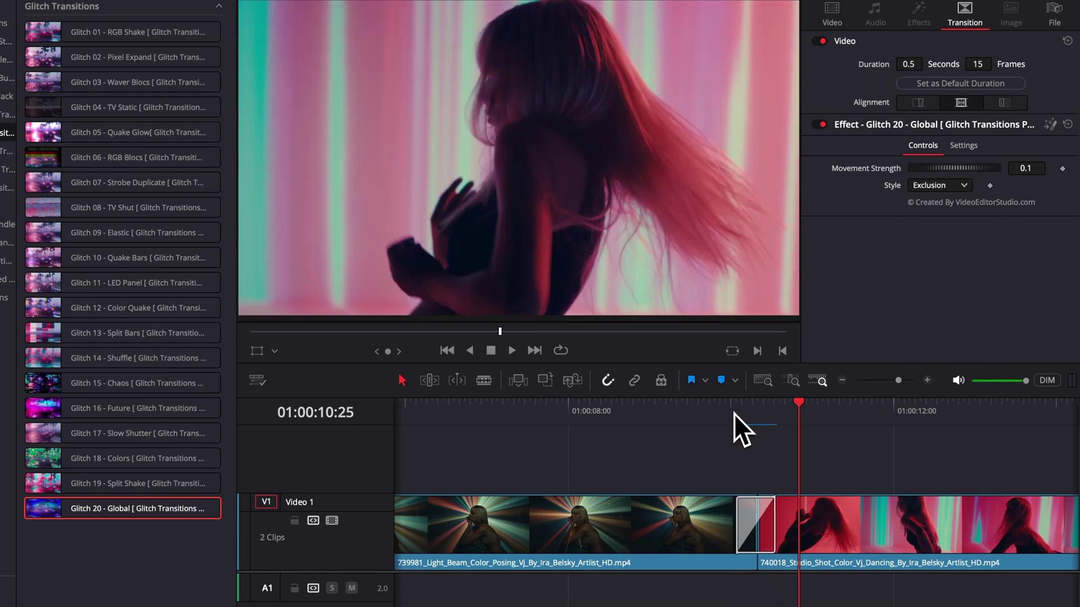
Replace the transition with Glitch 17 - Slow Shutter, preview it, and park at 10:06
click(734, 414)
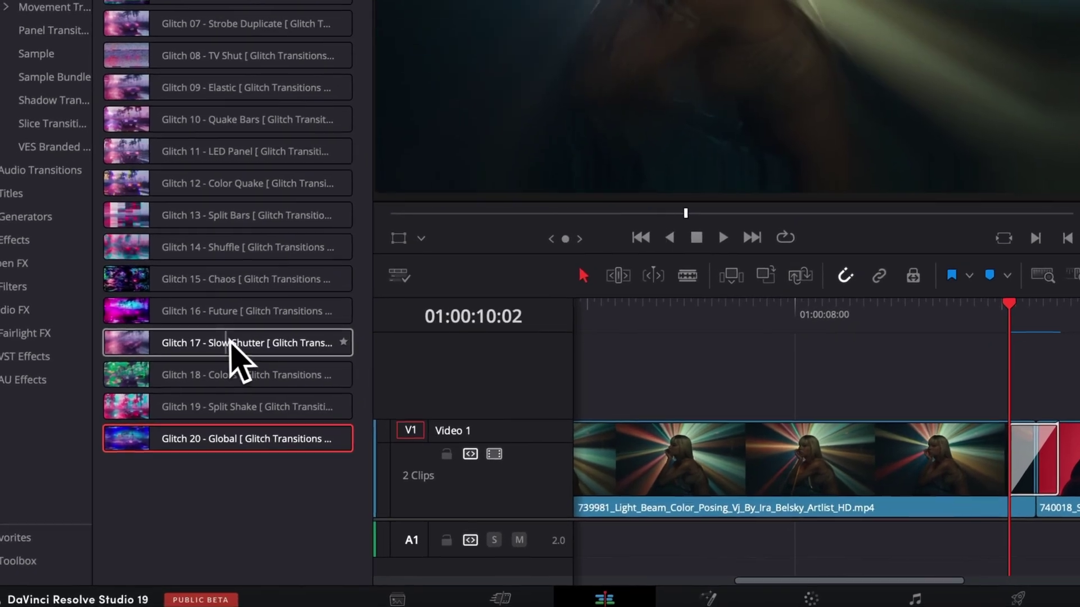
drag(213, 415, 178, 415)
drag(252, 351, 1035, 459)
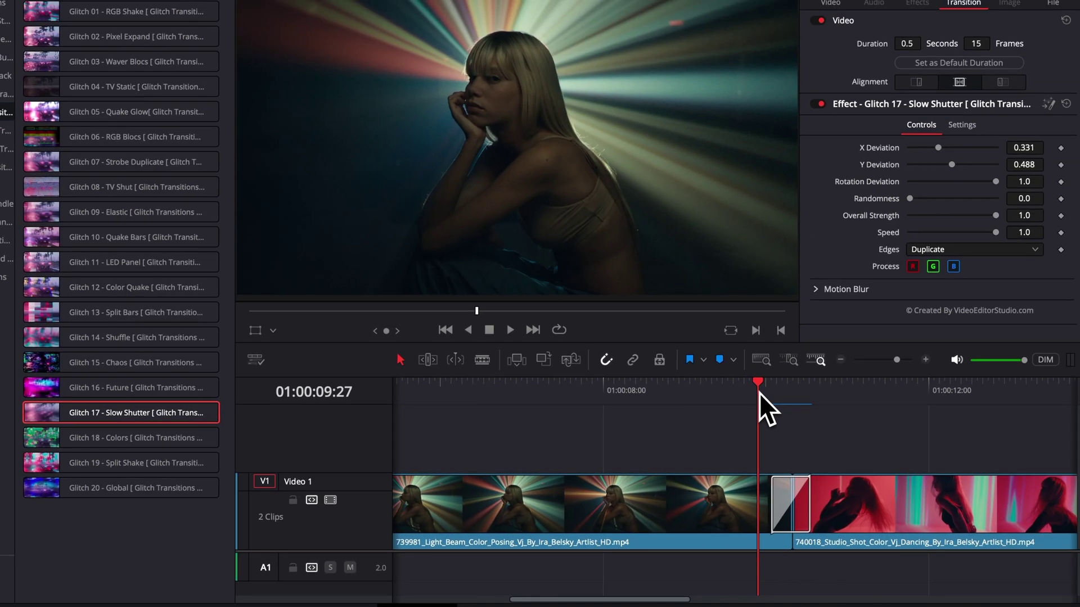
key(space)
click(758, 393)
drag(758, 393, 783, 393)
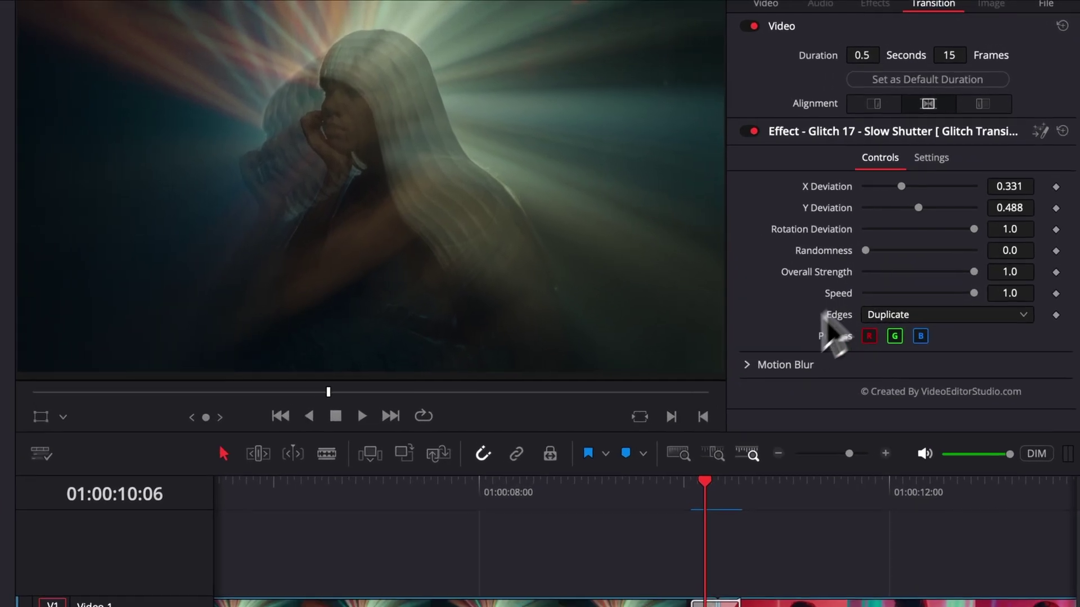
Expand Motion Blur and raise its Quality to 10
click(747, 366)
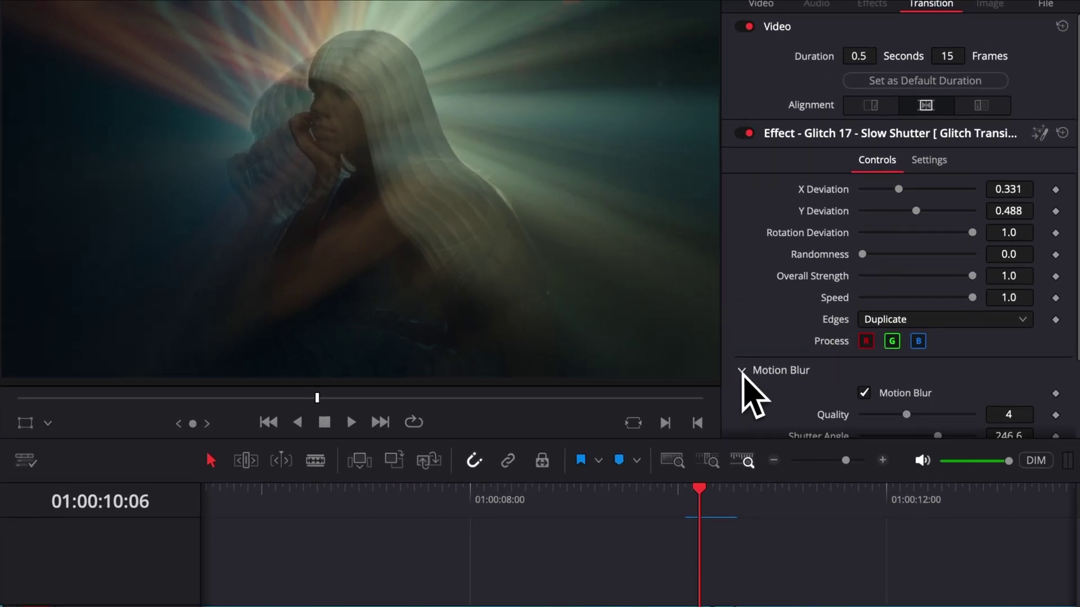
scroll(769, 380, down, 3)
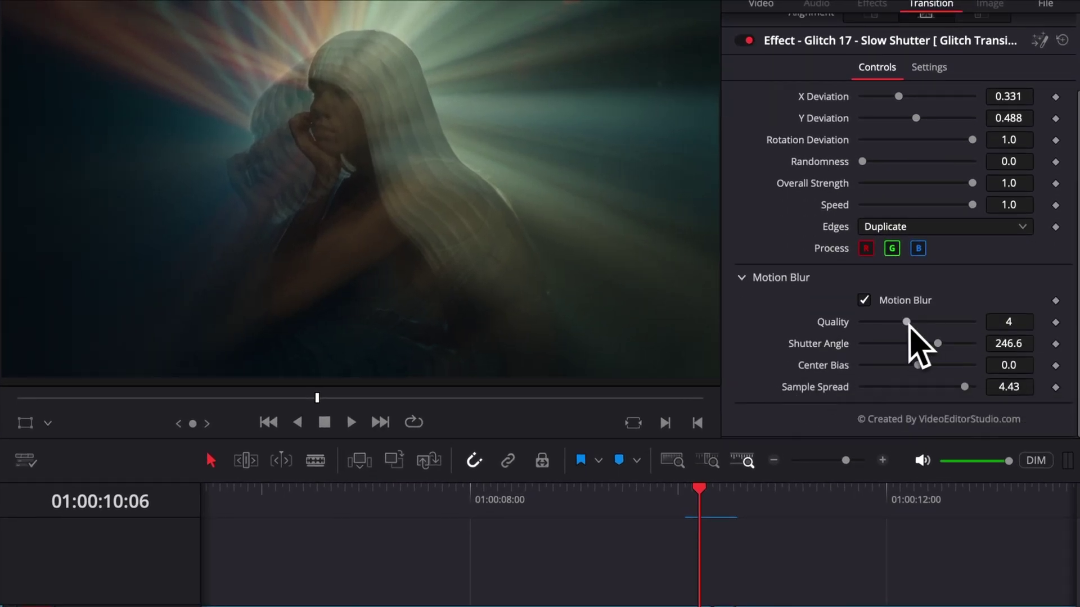
drag(912, 325, 1011, 323)
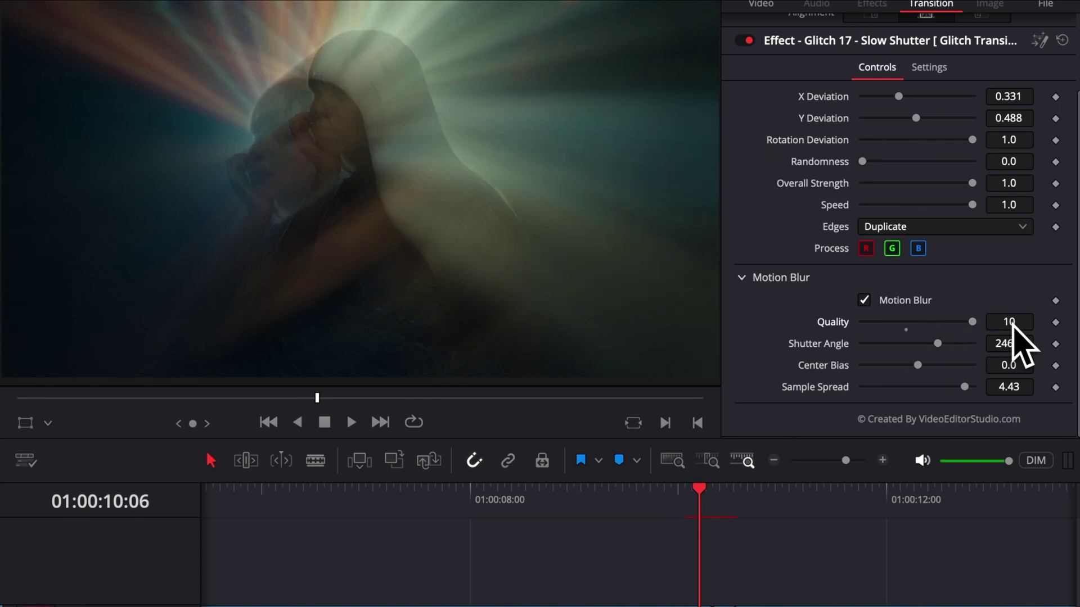